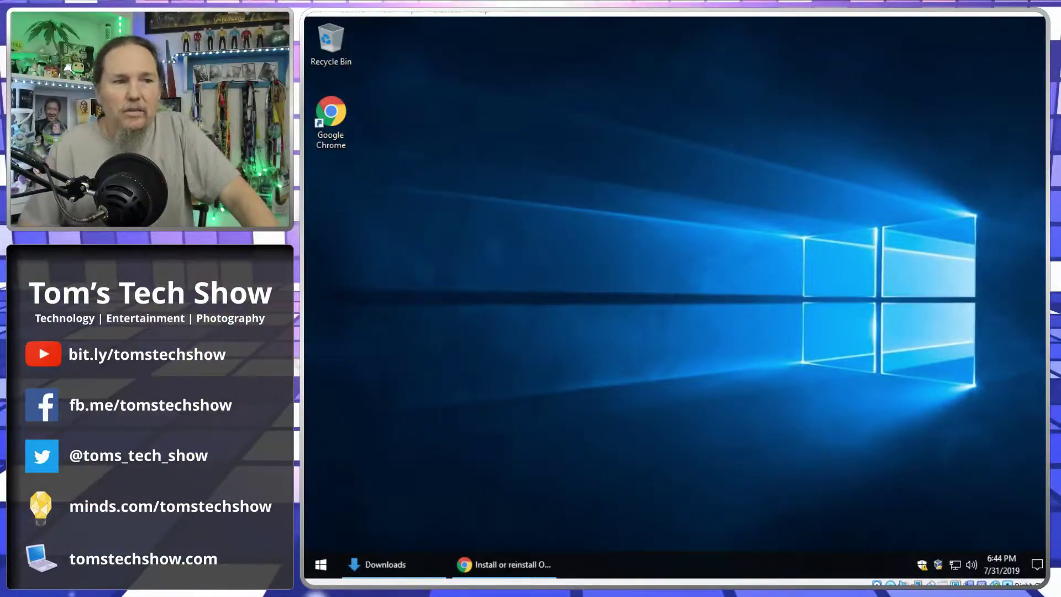
# Browse the Start menu app list, expanding the Windows System and Windows Accessories groups
pyautogui.click(323, 566)
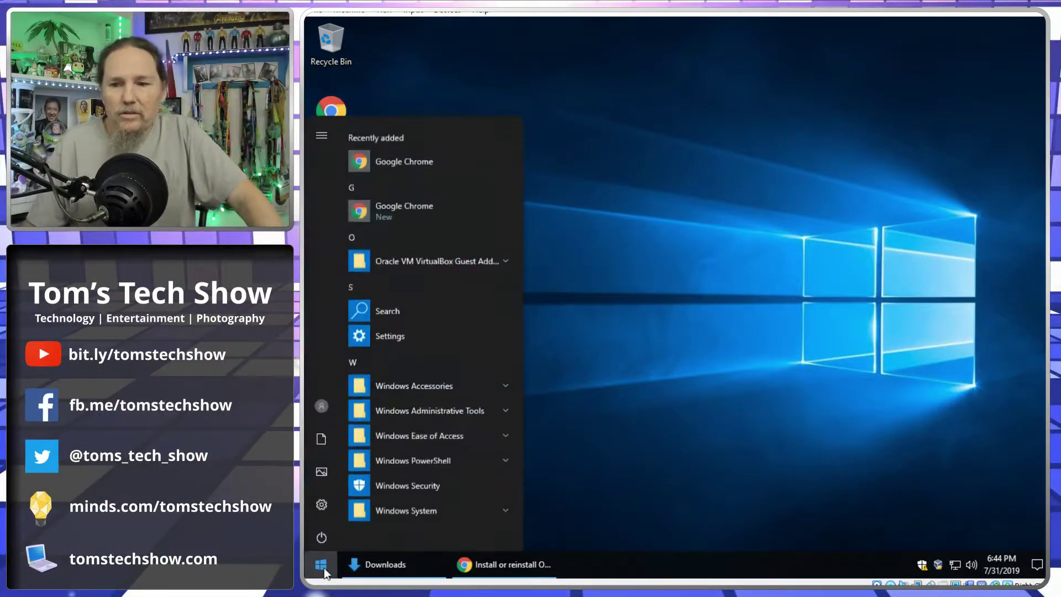
pyautogui.click(411, 500)
pyautogui.scroll(-3, 411, 503)
pyautogui.scroll(3, 411, 503)
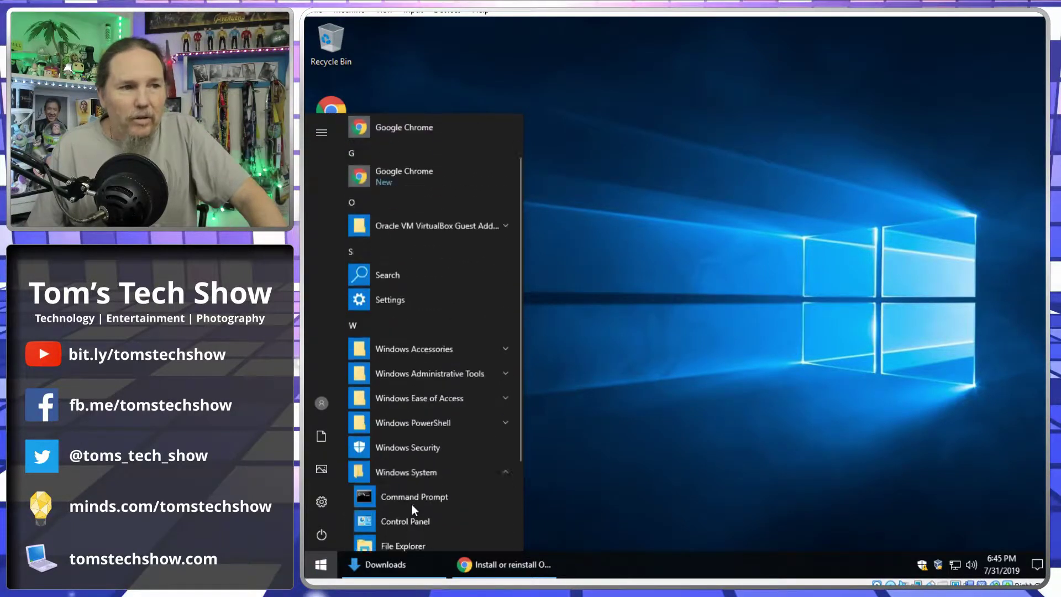
pyautogui.click(436, 378)
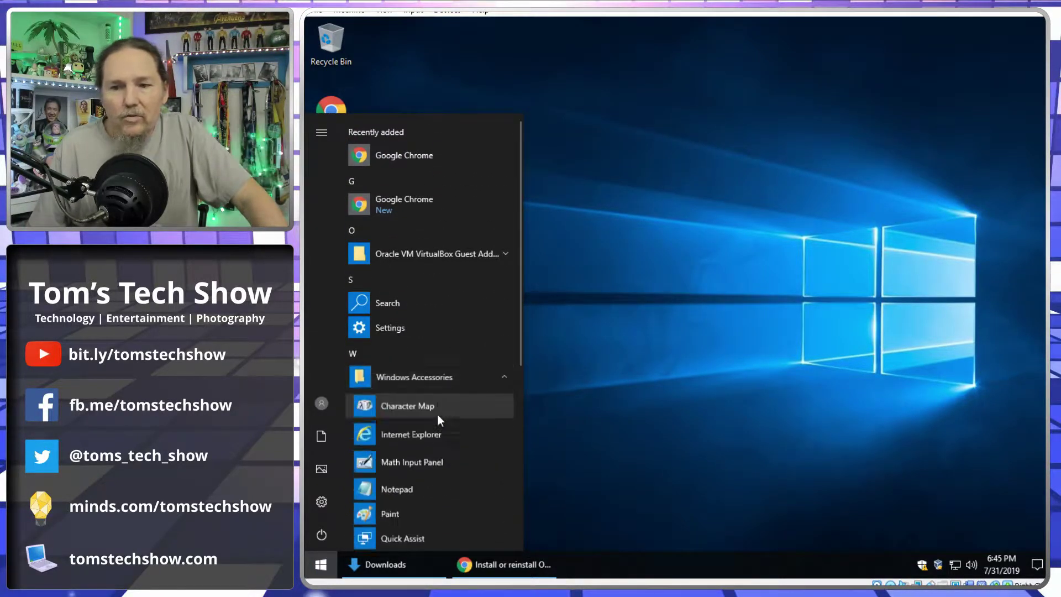
pyautogui.scroll(-1, 438, 416)
pyautogui.scroll(5, 438, 413)
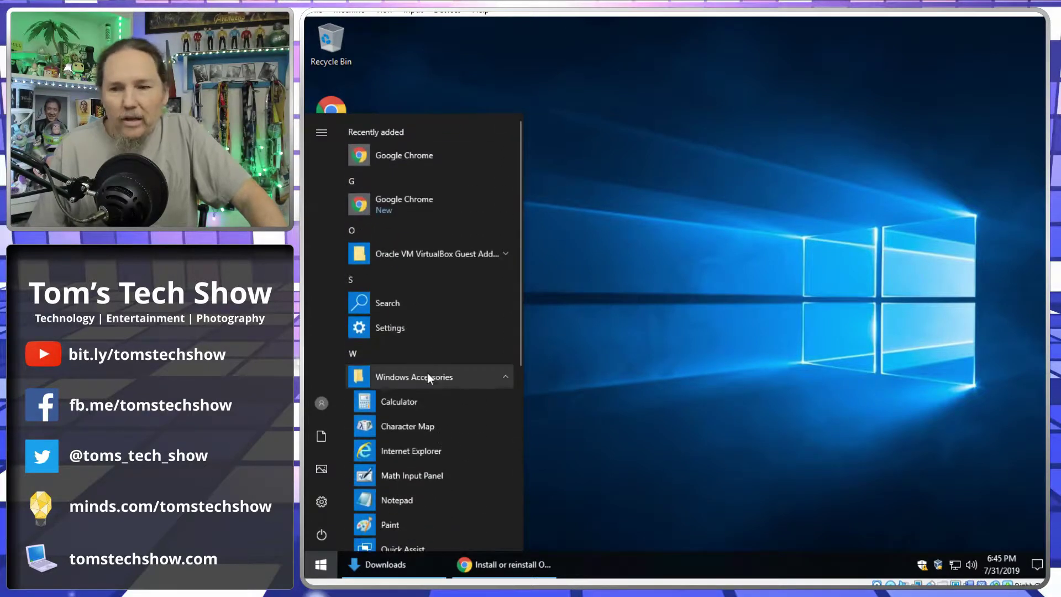
pyautogui.click(429, 376)
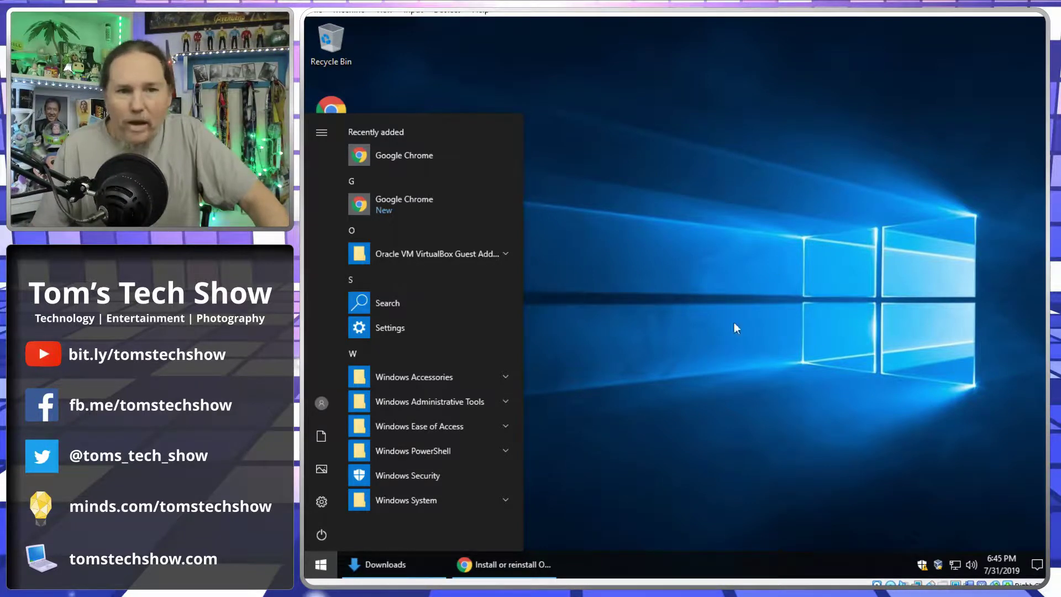
pyautogui.click(682, 271)
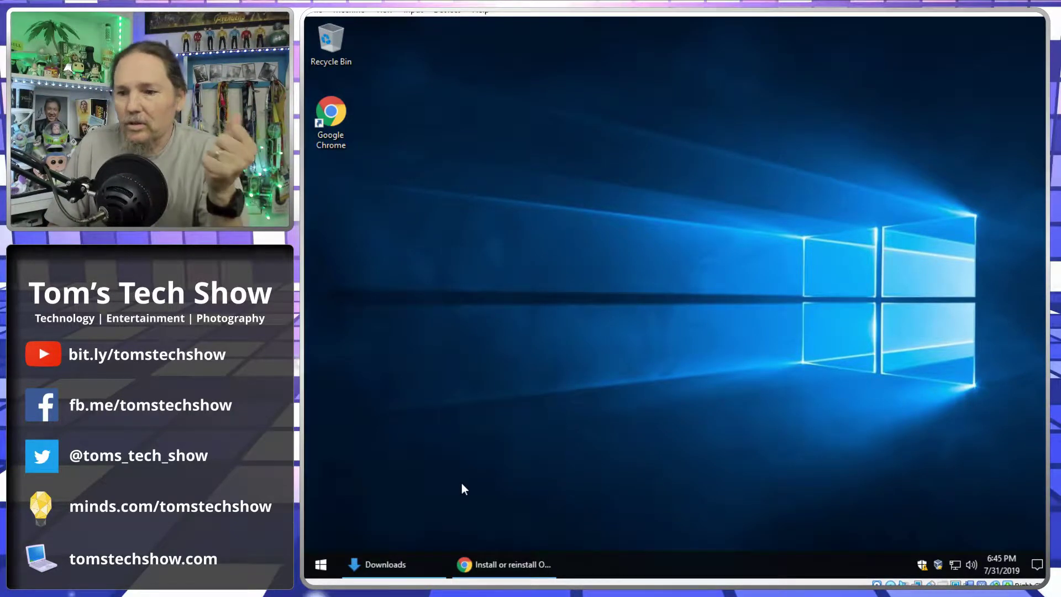
# Return to the OneNote 2016 support page, highlight its Important notes, and open a new tab
pyautogui.click(509, 562)
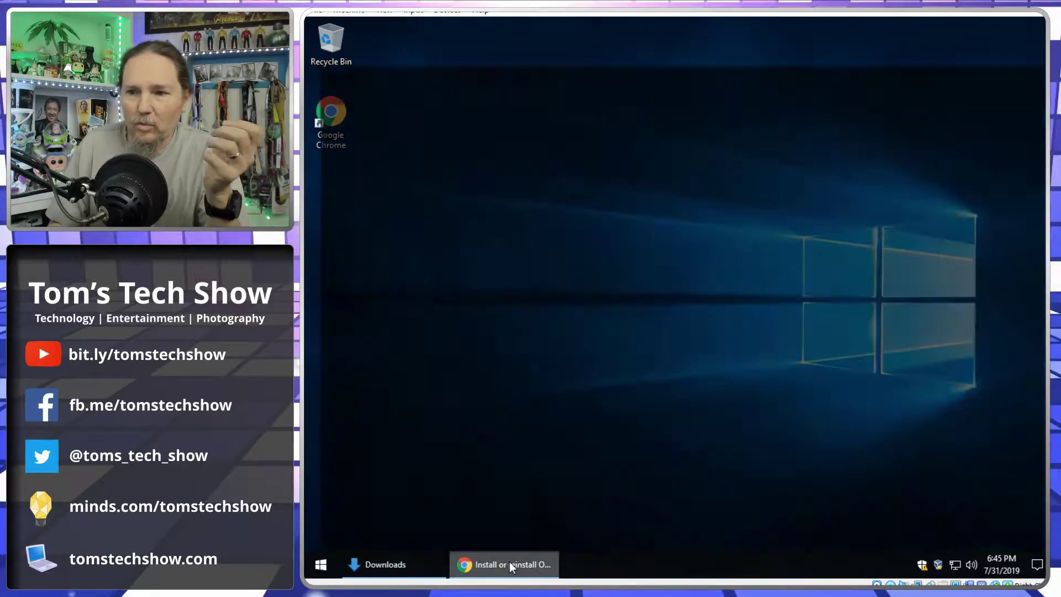
pyautogui.scroll(3, 635, 384)
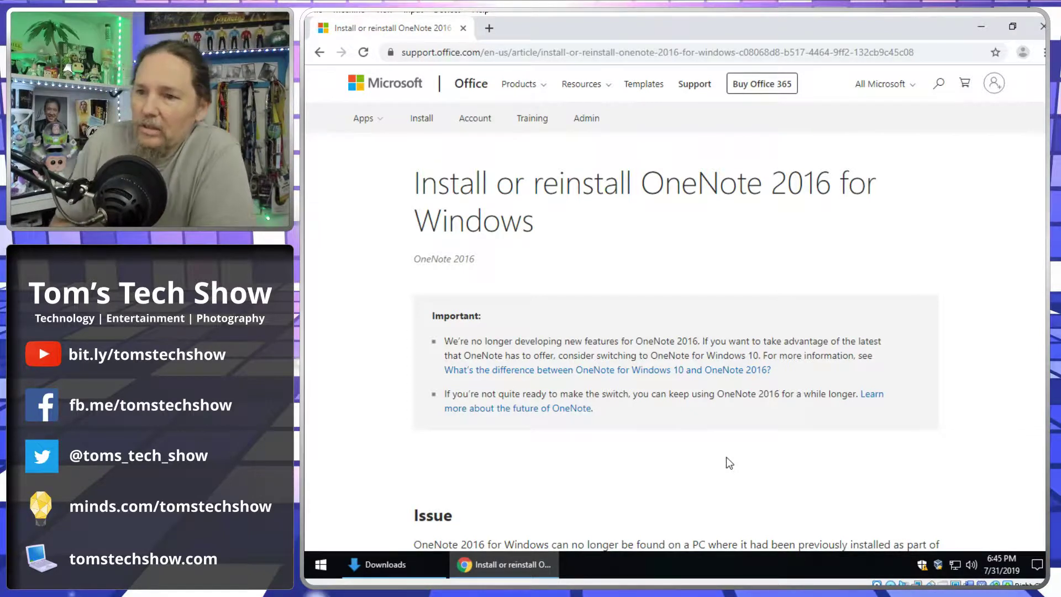
pyautogui.scroll(-1, 534, 287)
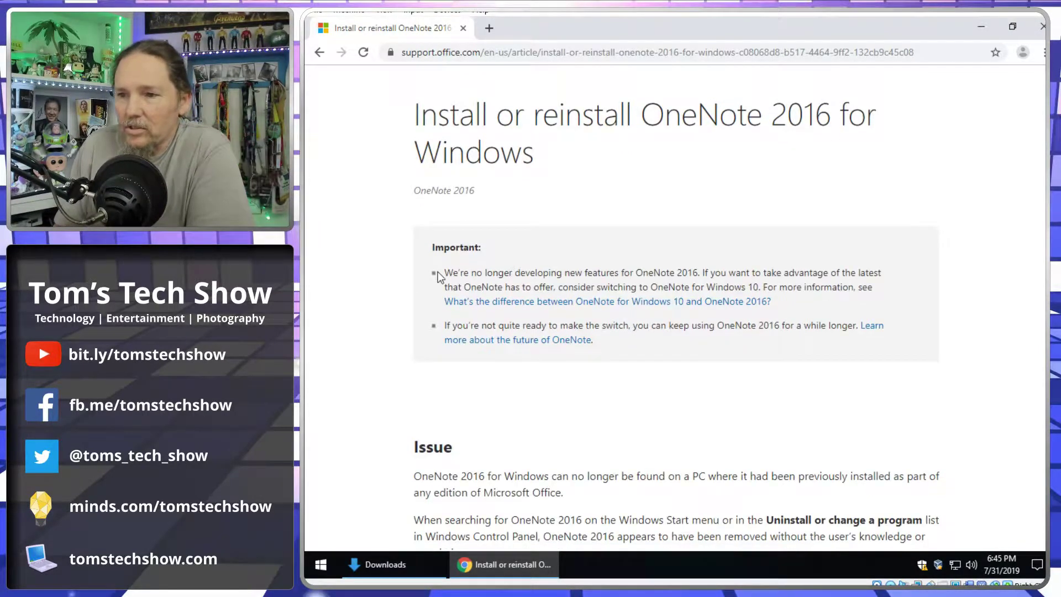
pyautogui.moveTo(448, 272); pyautogui.dragTo(696, 273)
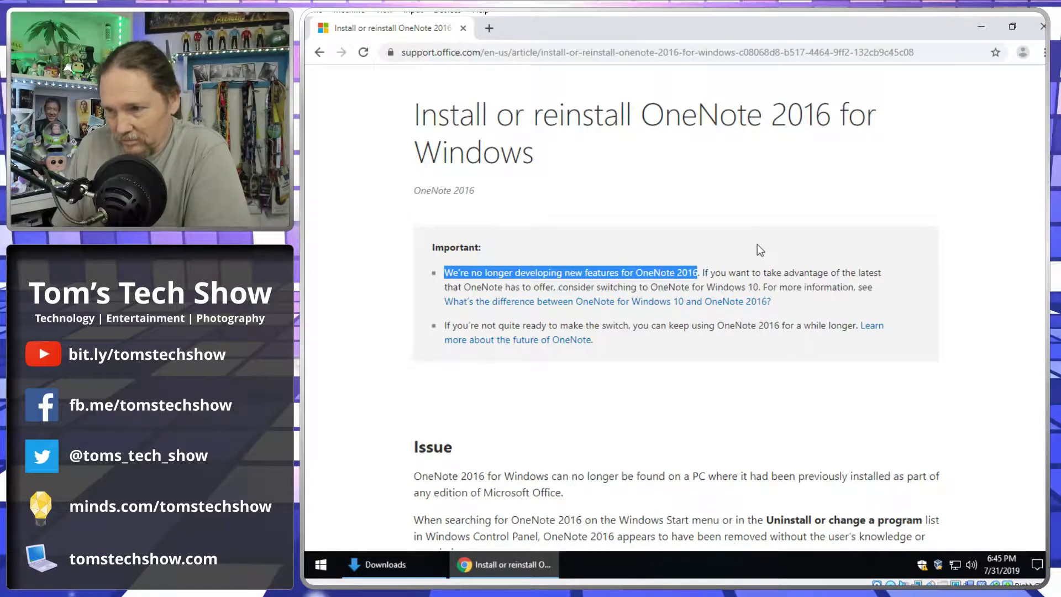
pyautogui.moveTo(697, 273); pyautogui.dragTo(701, 273)
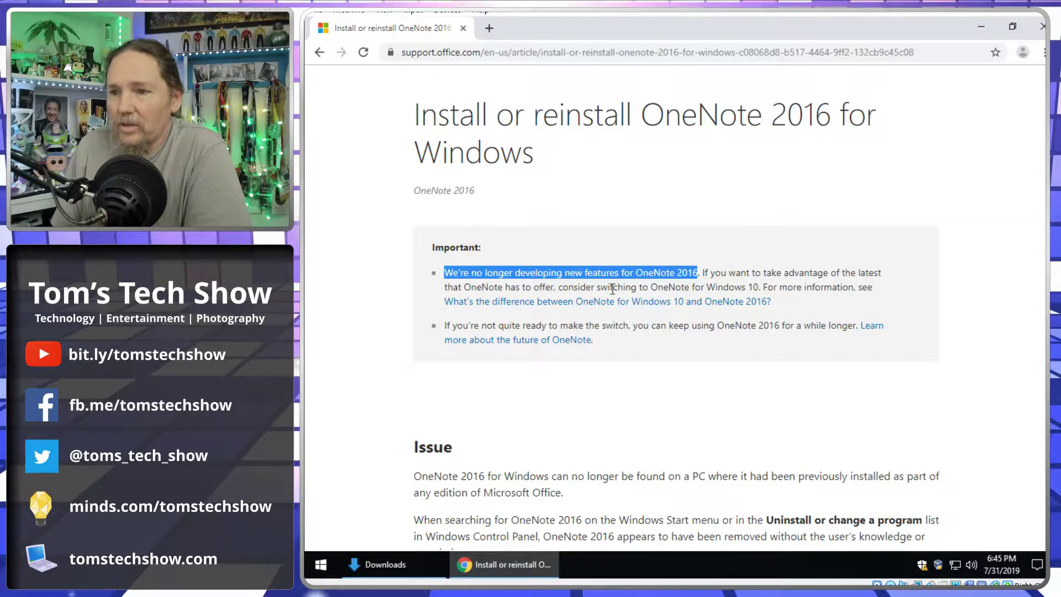
pyautogui.moveTo(650, 286); pyautogui.dragTo(749, 289)
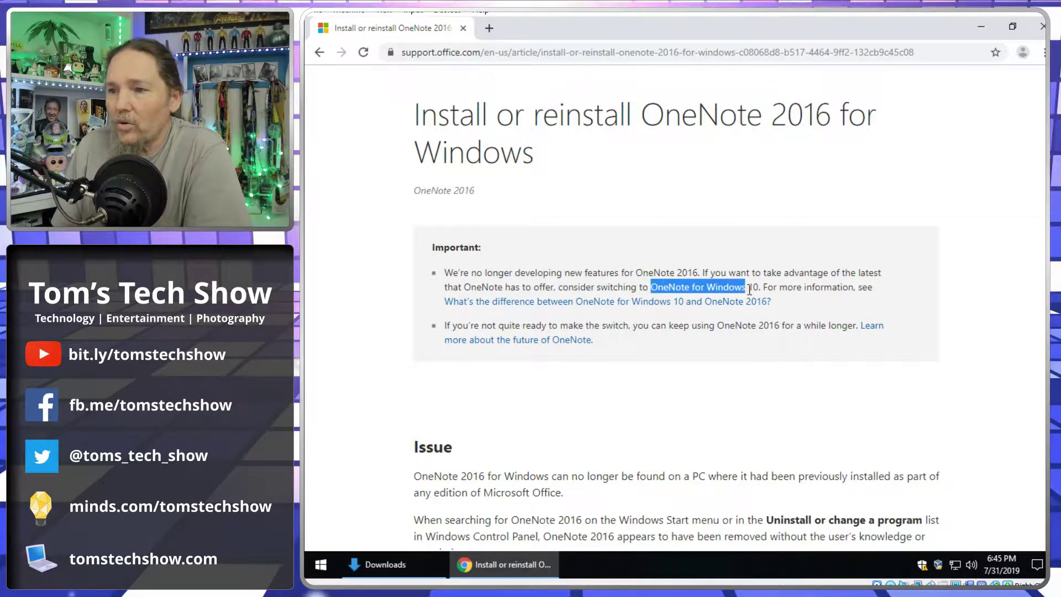
pyautogui.click(960, 311)
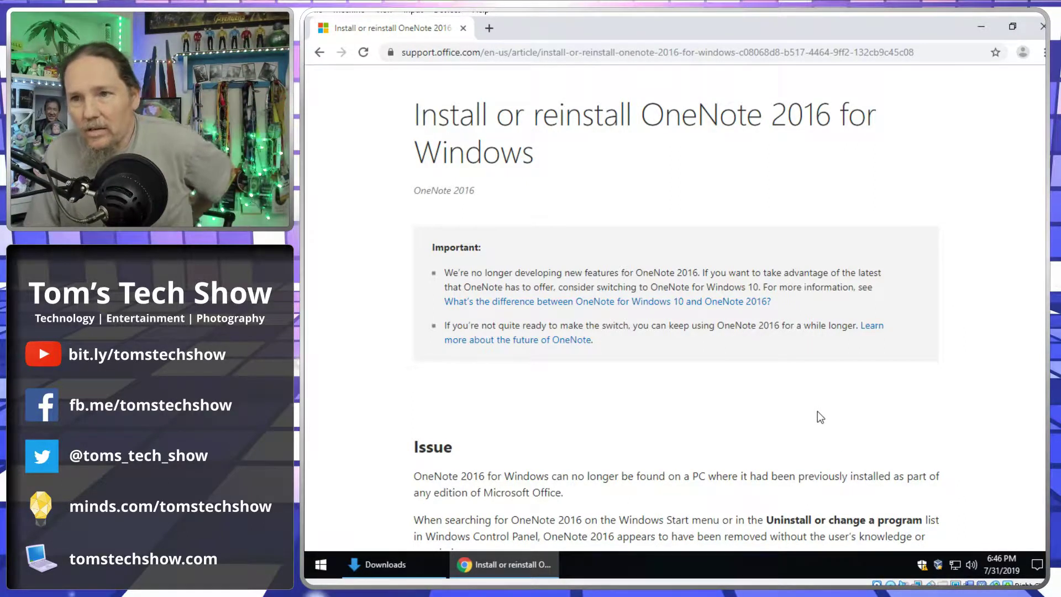
pyautogui.click(489, 29)
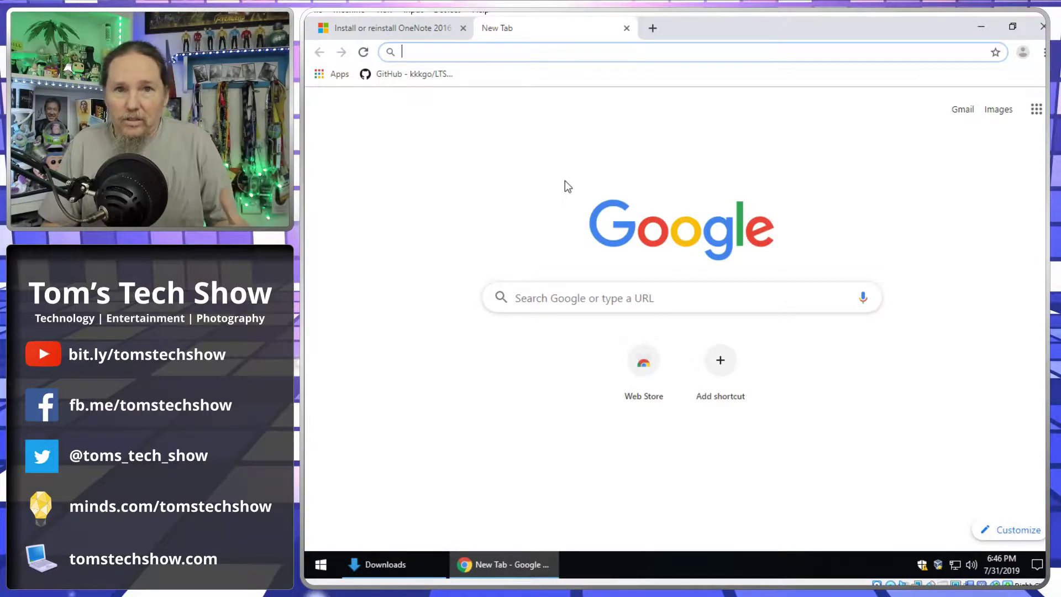
# Go to the kkkgo/LTSC-Add-MicrosoftStore GitHub repository and download its zip package
pyautogui.click(418, 78)
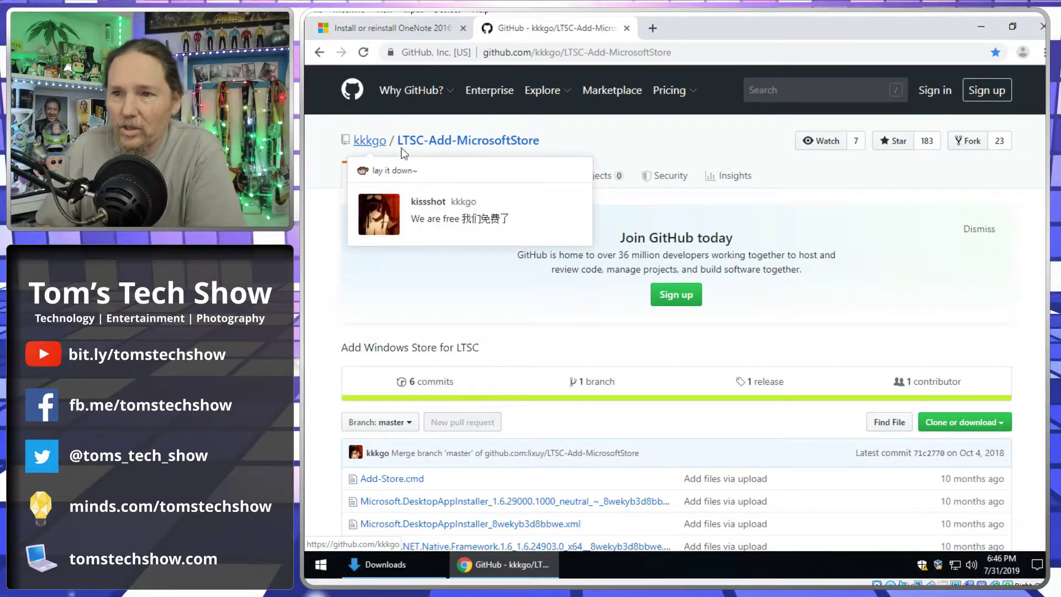
pyautogui.moveTo(377, 148)
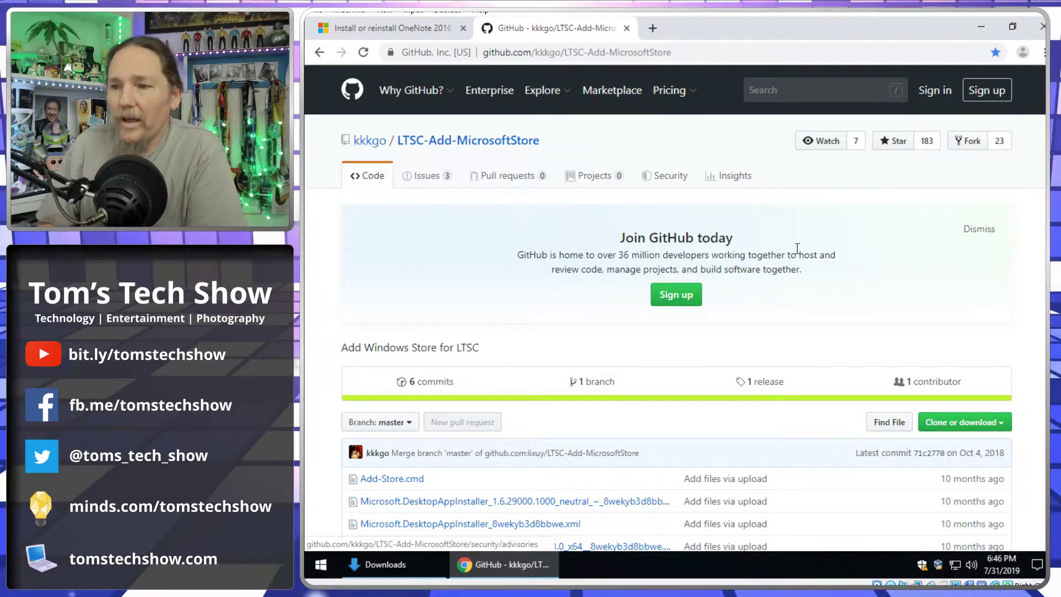
pyautogui.scroll(-6, 829, 277)
pyautogui.scroll(-1, 842, 312)
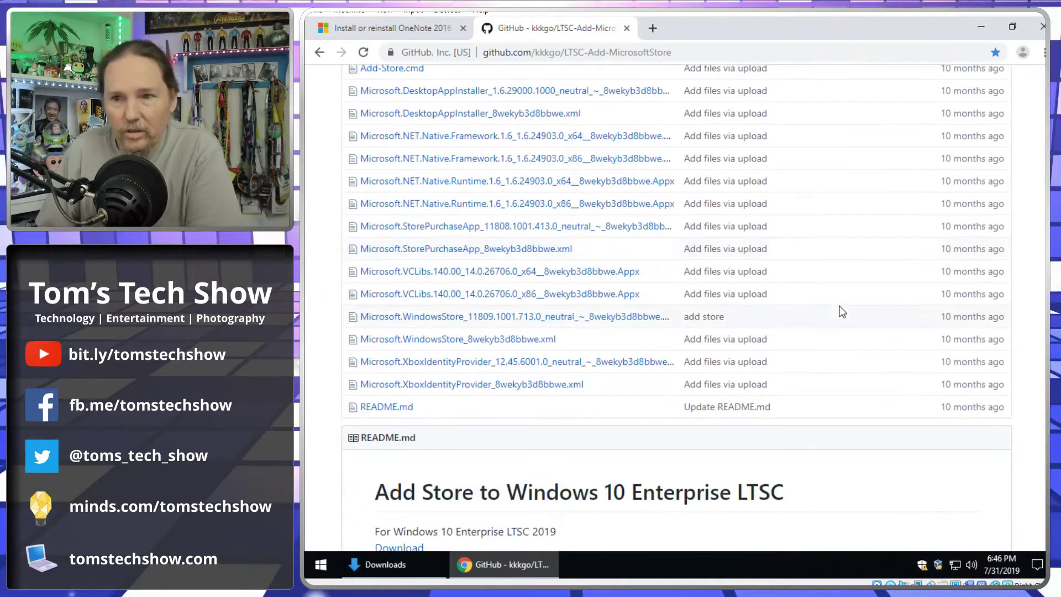
pyautogui.scroll(1, 842, 312)
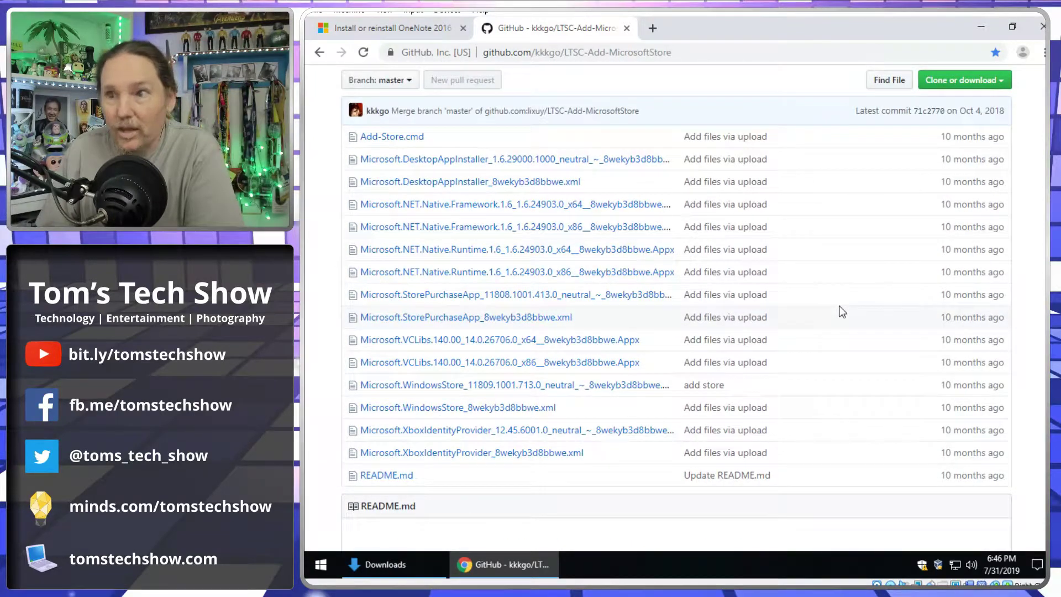
pyautogui.scroll(-5, 842, 312)
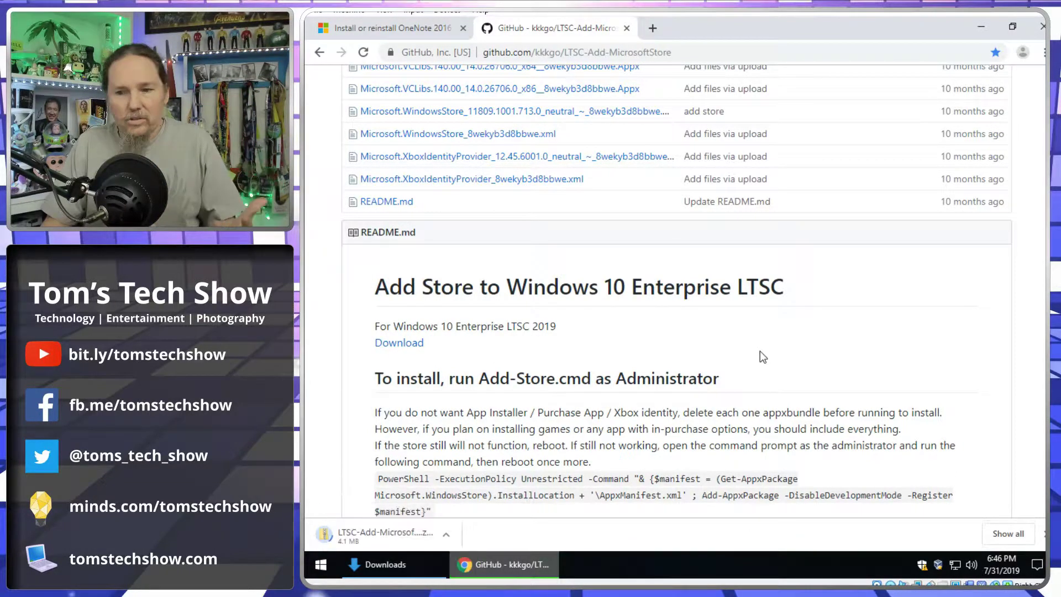
# Read the repository's Add-Store.cmd install notes, highlighting the App Installer line
pyautogui.moveTo(403, 564)
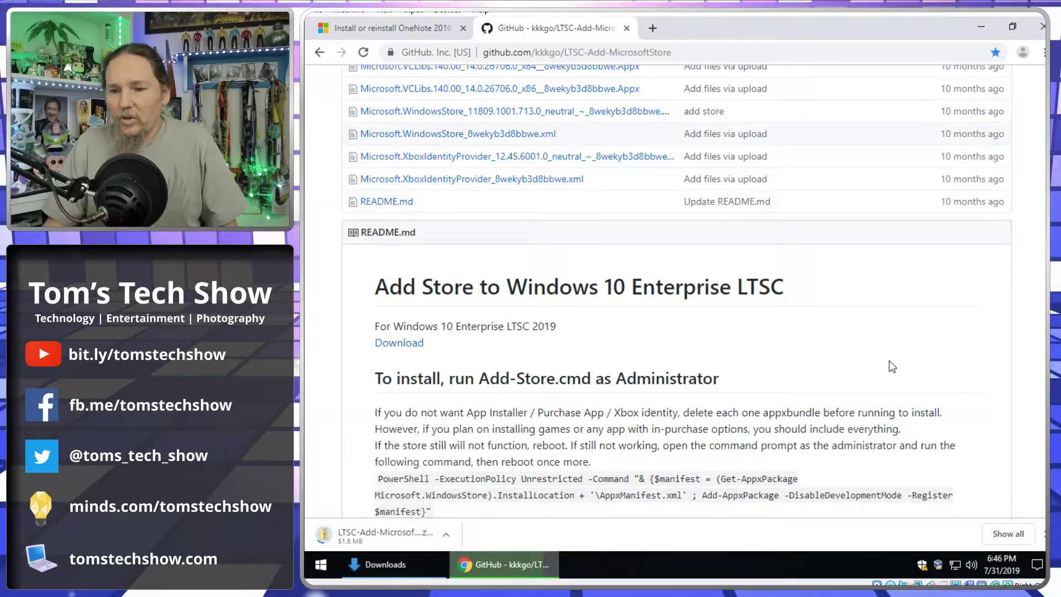
pyautogui.scroll(-3, 890, 361)
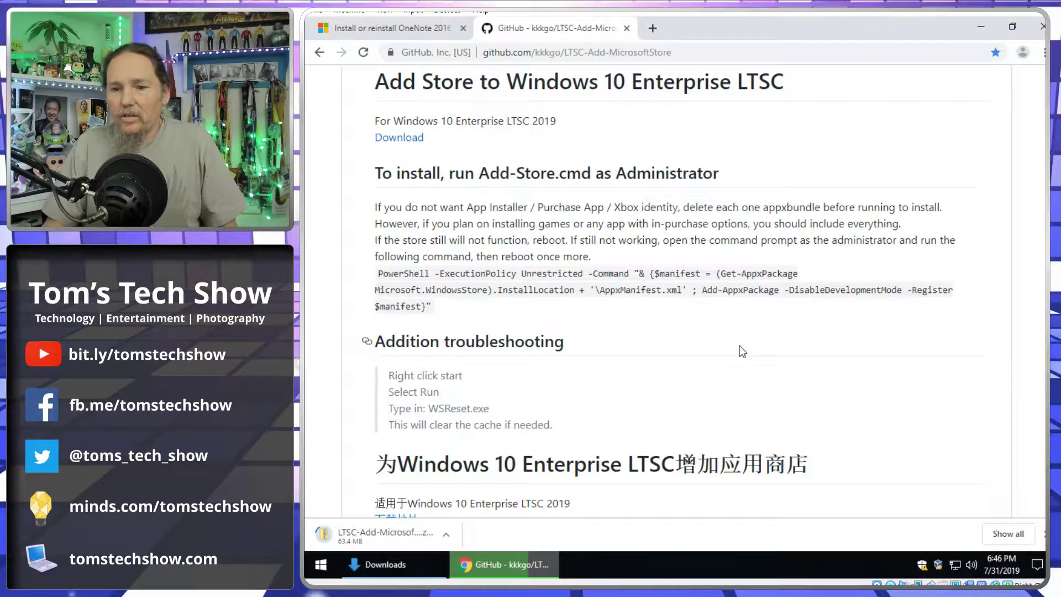
pyautogui.scroll(-1, 740, 346)
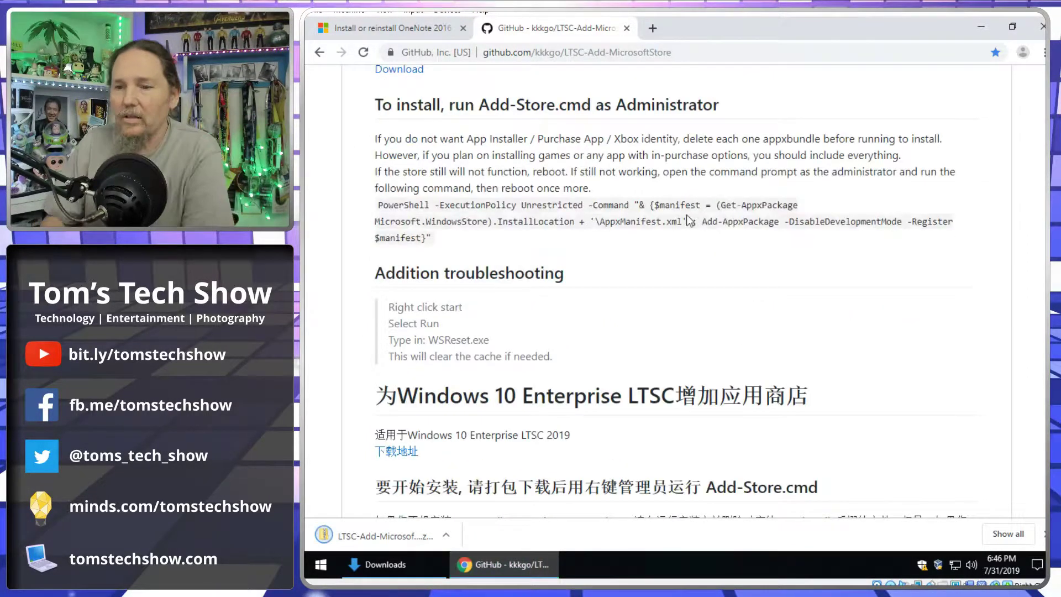
pyautogui.moveTo(375, 138); pyautogui.dragTo(679, 138)
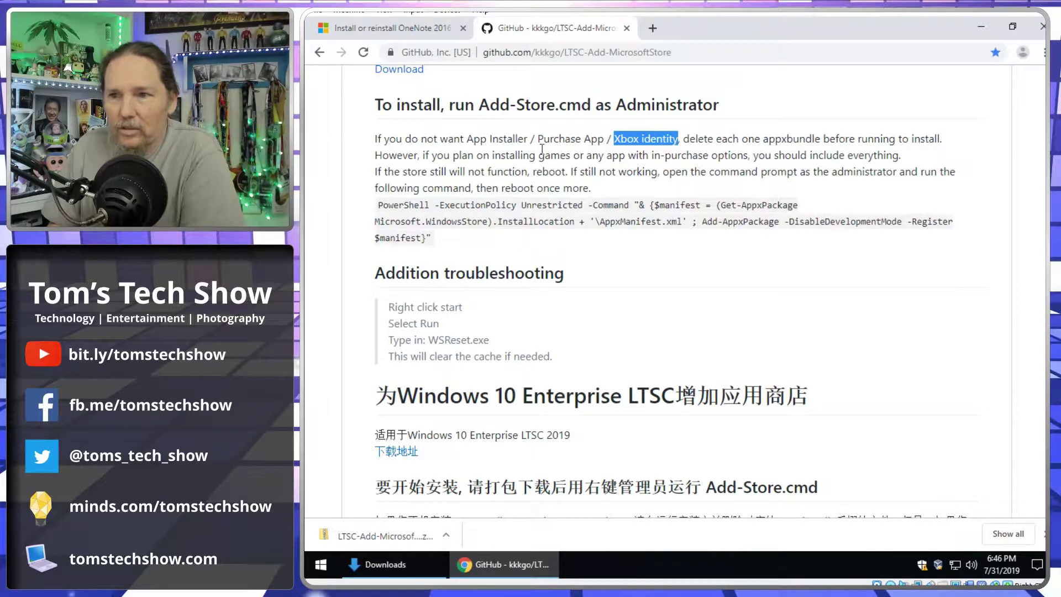
pyautogui.moveTo(467, 138); pyautogui.dragTo(528, 139)
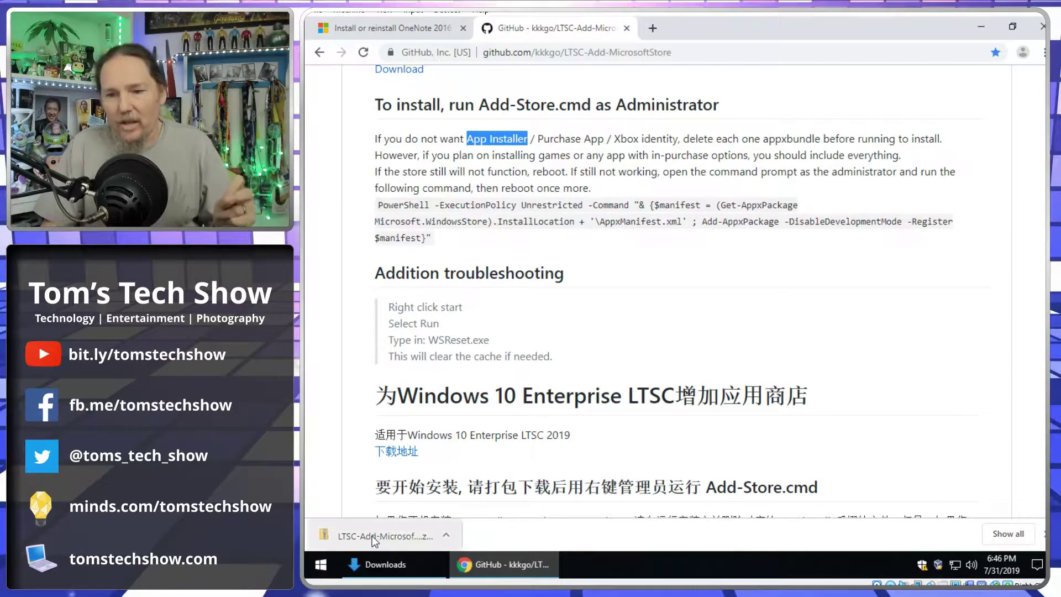
# Extract the LTSC-Add-MicrosoftStore-2019 zip in Downloads and open its inner package folder
pyautogui.click(388, 574)
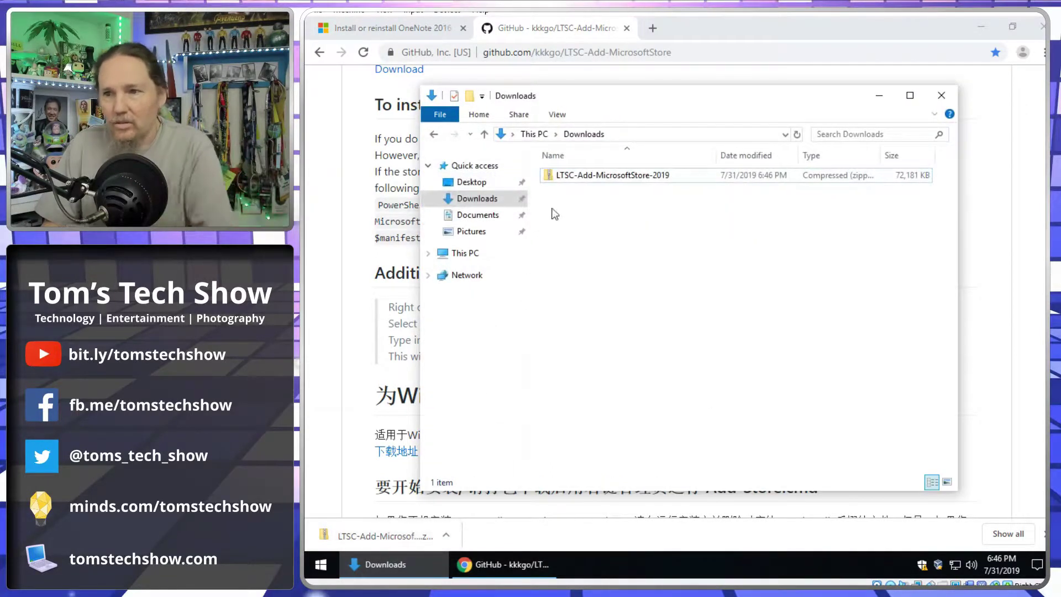
pyautogui.rightClick(560, 174)
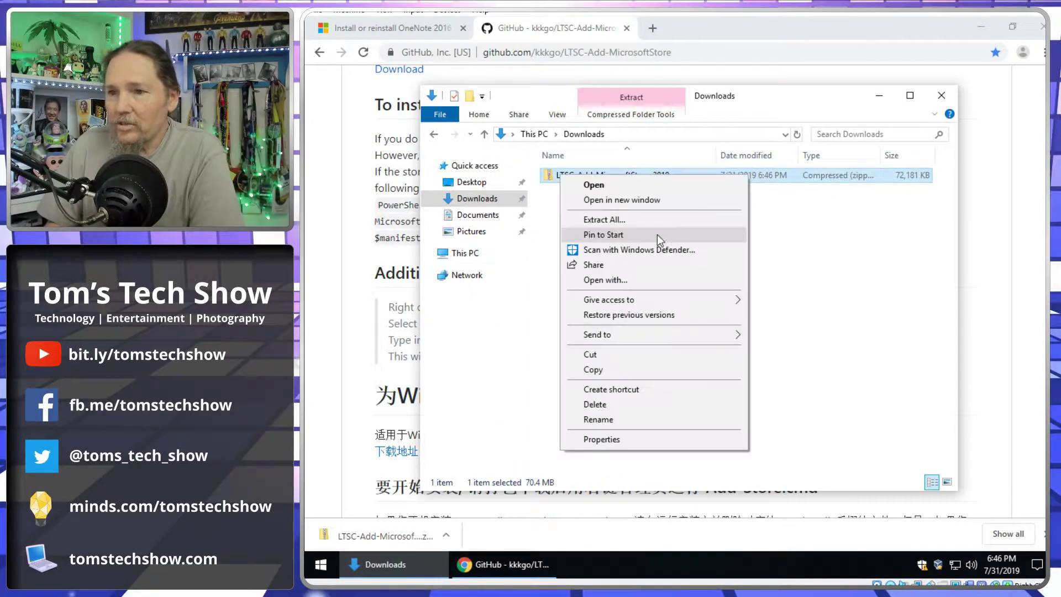
pyautogui.click(658, 217)
pyautogui.click(813, 422)
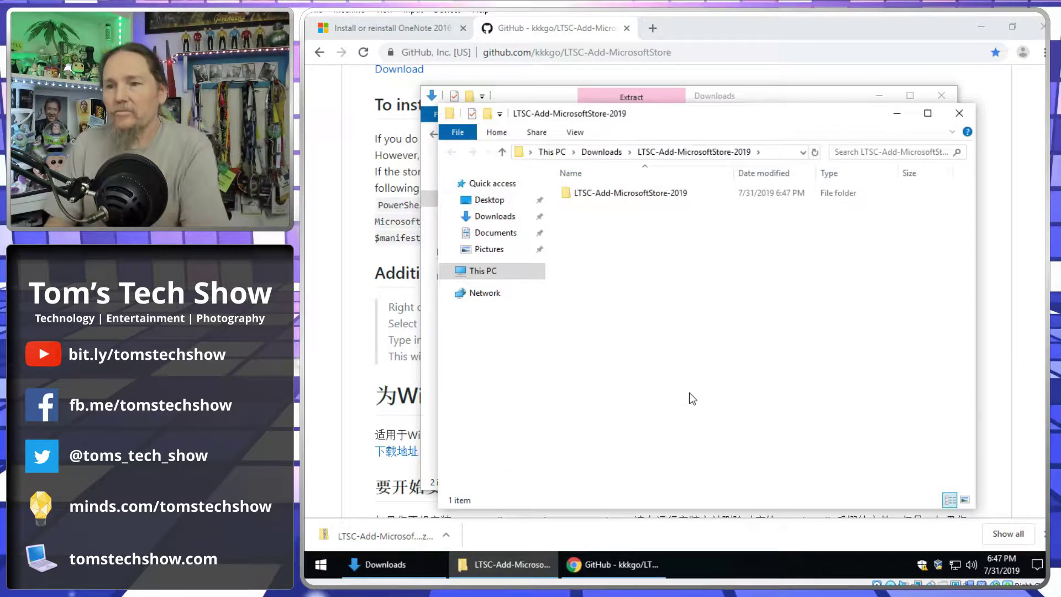
pyautogui.click(882, 98)
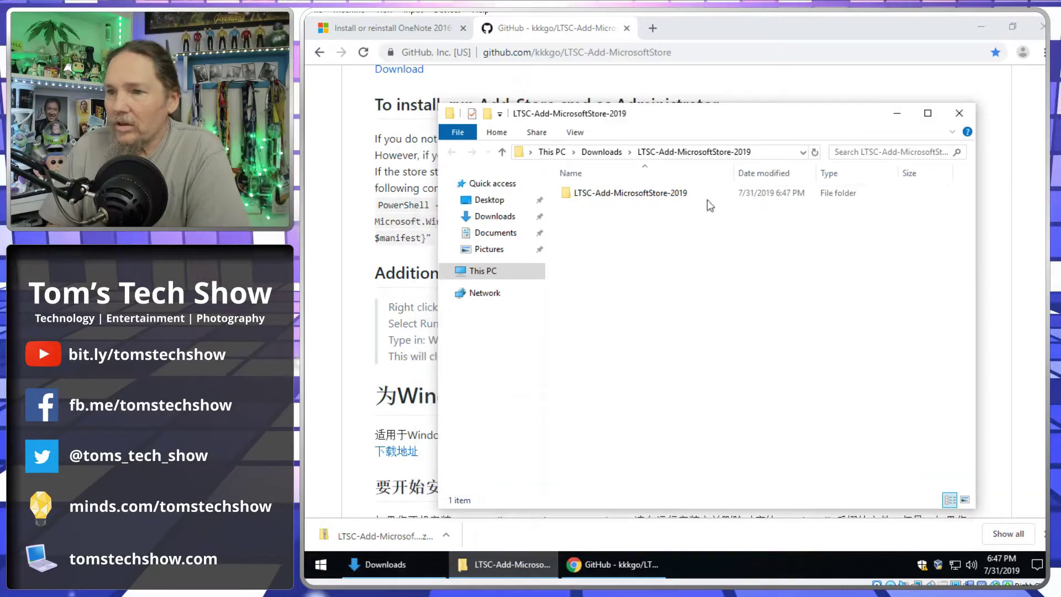
pyautogui.doubleClick(596, 191)
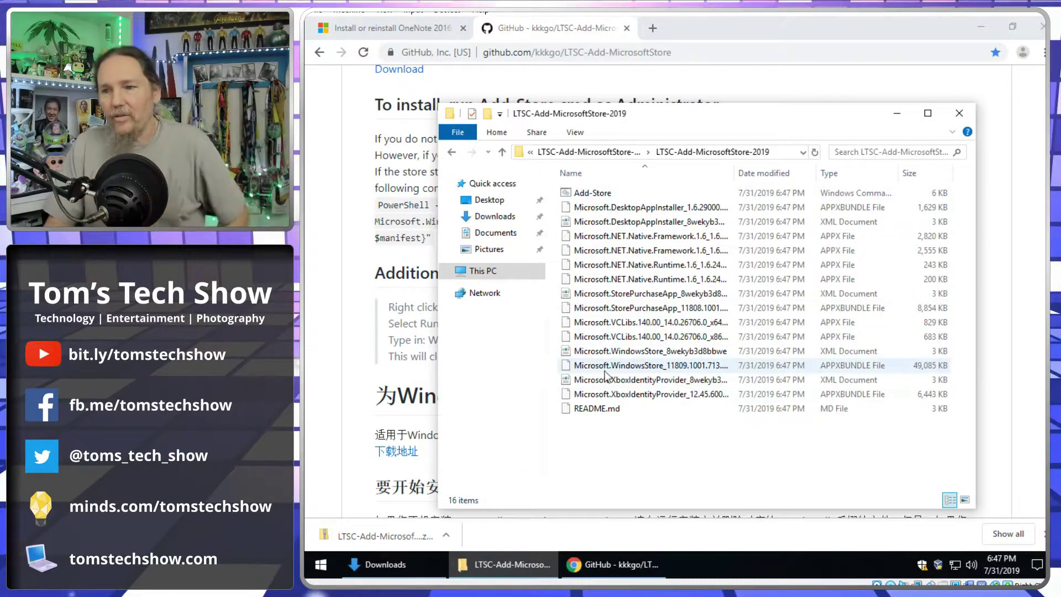
# Enlarge the folder window and widen the Name column to show full file names
pyautogui.moveTo(736, 172); pyautogui.dragTo(787, 172)
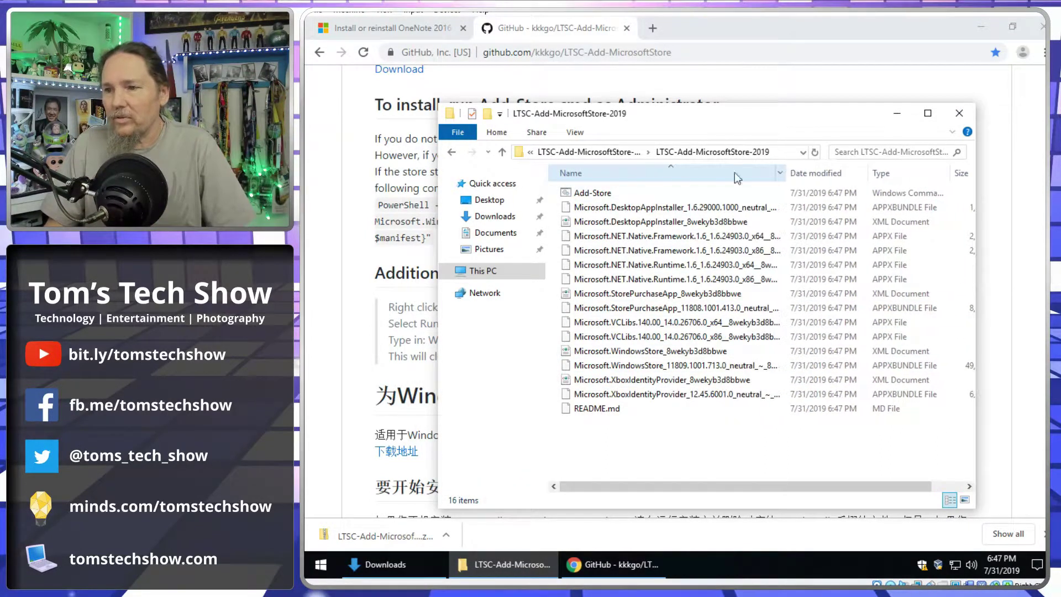
pyautogui.moveTo(654, 114); pyautogui.dragTo(554, 80)
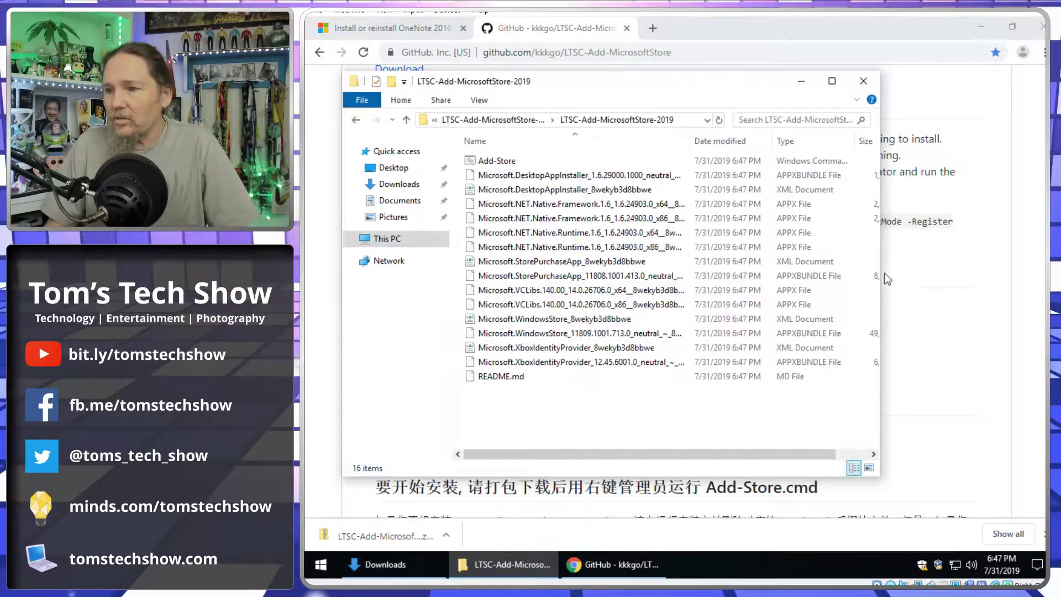
pyautogui.moveTo(881, 273); pyautogui.dragTo(960, 273)
pyautogui.moveTo(690, 143); pyautogui.dragTo(784, 147)
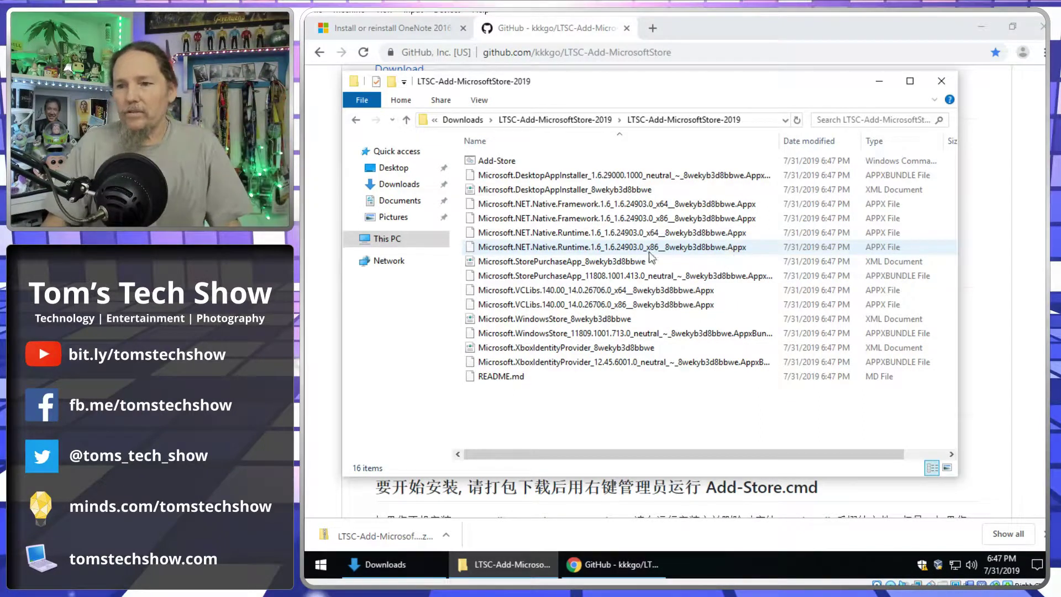
# Delete the two StorePurchaseApp and two XboxIdentityProvider package files
pyautogui.click(532, 263)
pyautogui.keyDown('ctrl'); pyautogui.click(540, 276); pyautogui.keyUp('ctrl')
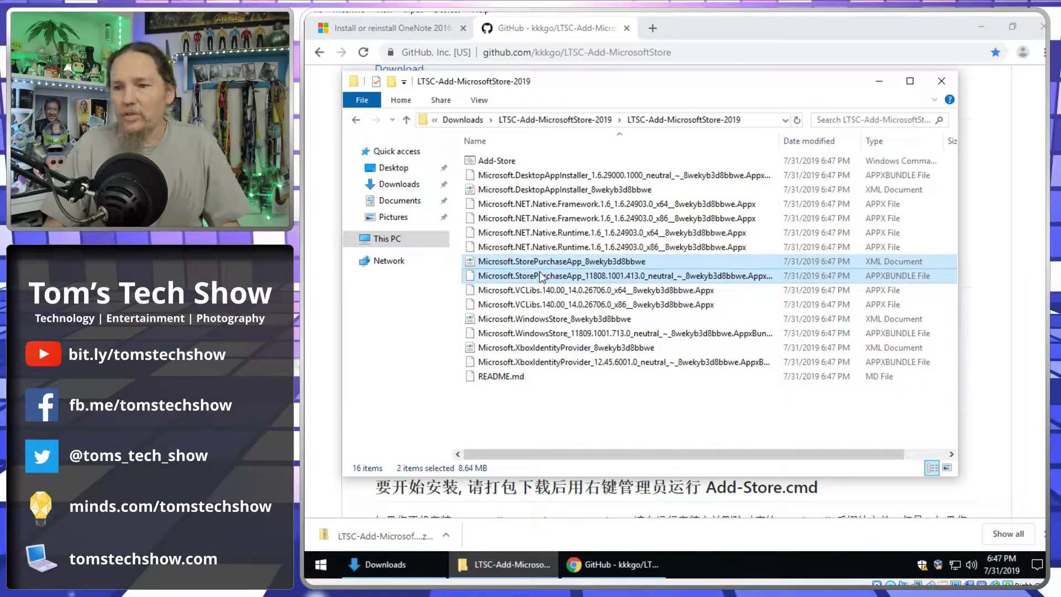
pyautogui.keyDown('ctrl'); pyautogui.click(554, 348); pyautogui.keyUp('ctrl')
pyautogui.keyDown('ctrl'); pyautogui.click(552, 362); pyautogui.keyUp('ctrl')
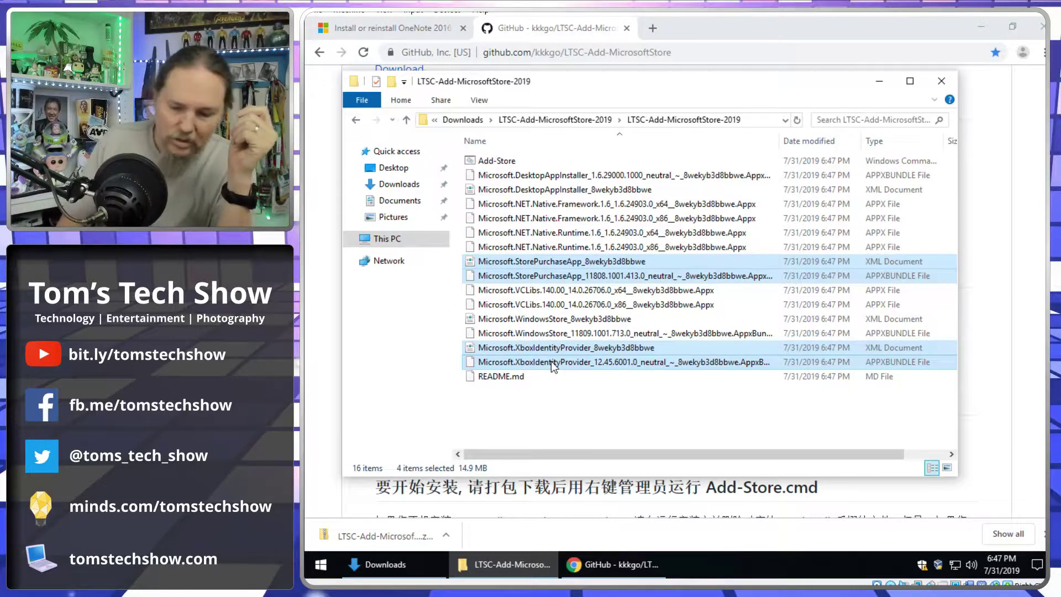
pyautogui.press('Delete')
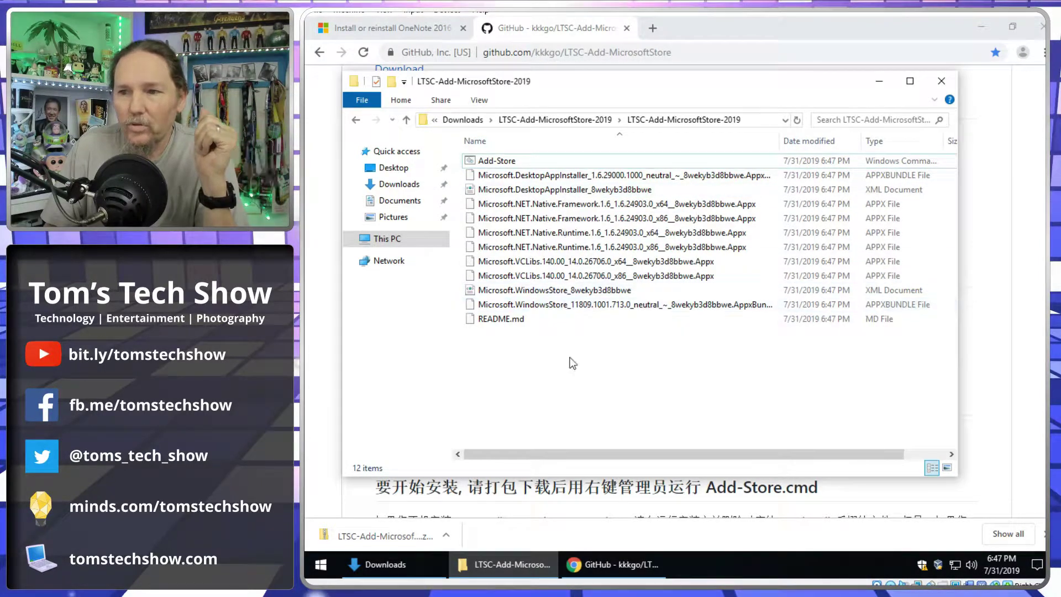
# Run Add-Store as administrator, approve both prompts, and close the console after Done
pyautogui.rightClick(494, 163)
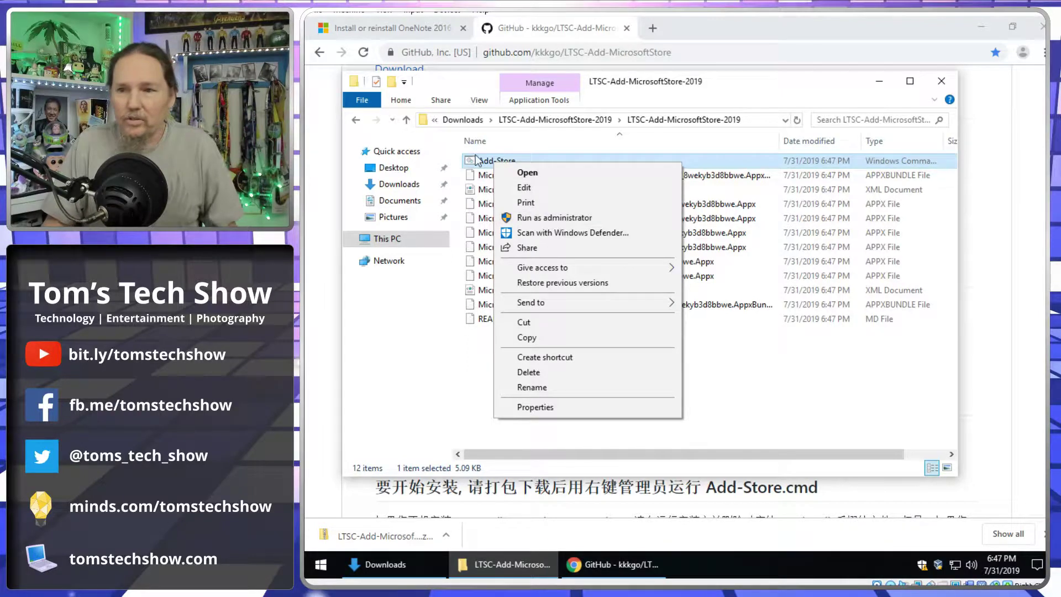
pyautogui.click(531, 219)
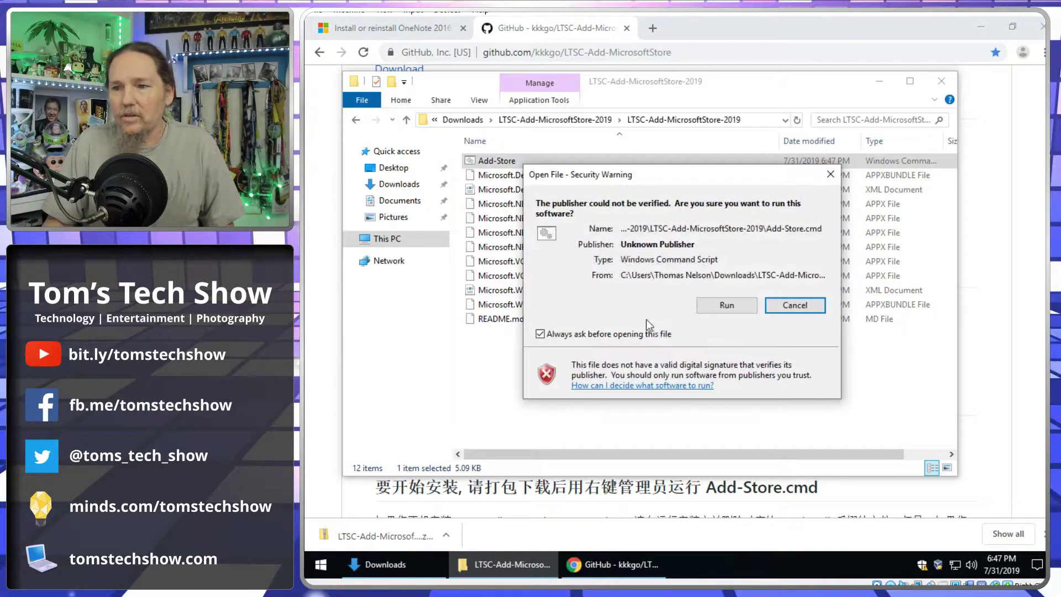
pyautogui.click(735, 305)
pyautogui.click(619, 376)
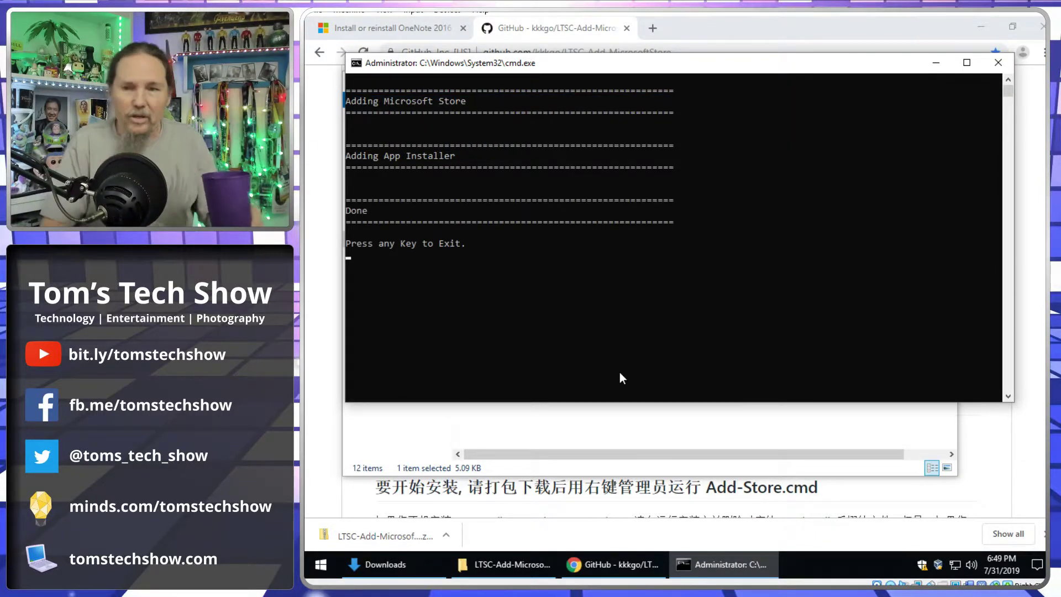
pyautogui.press('Return')
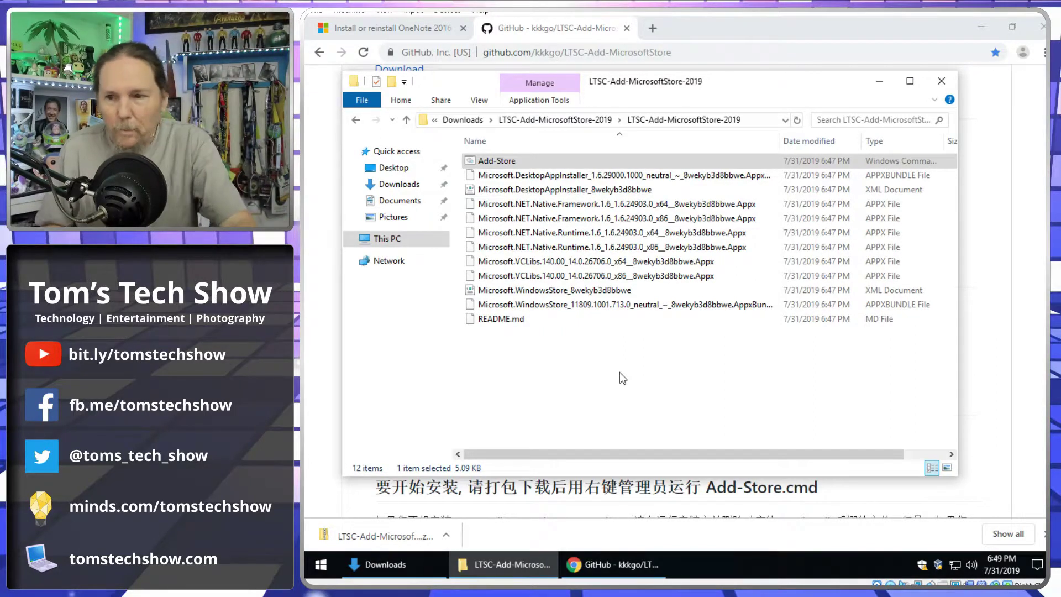
# Minimize Explorer and Chrome, then launch Microsoft Store from the Start menu's Recently added list
pyautogui.click(878, 81)
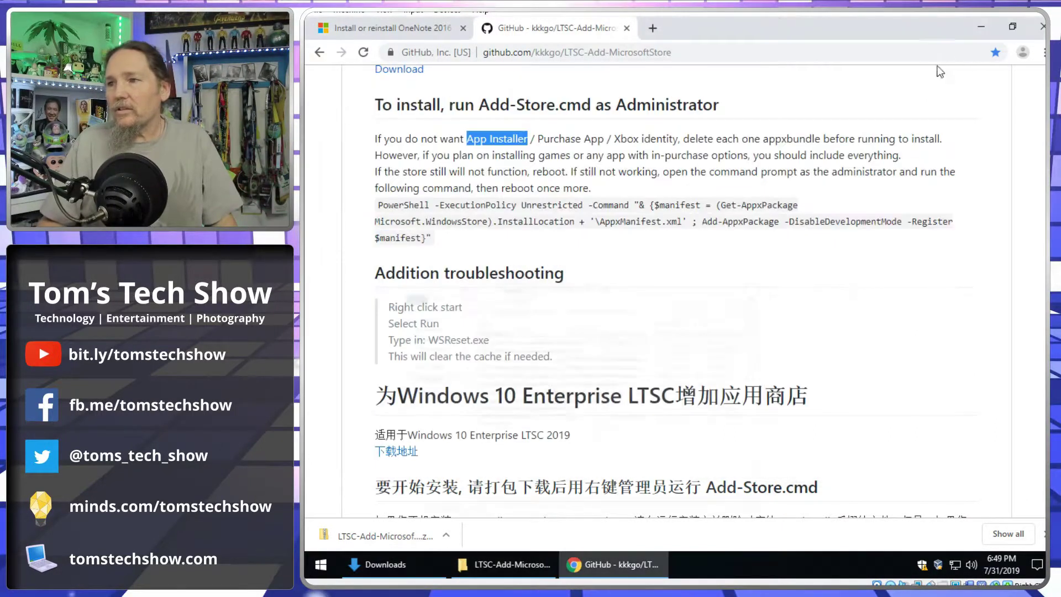
pyautogui.click(979, 27)
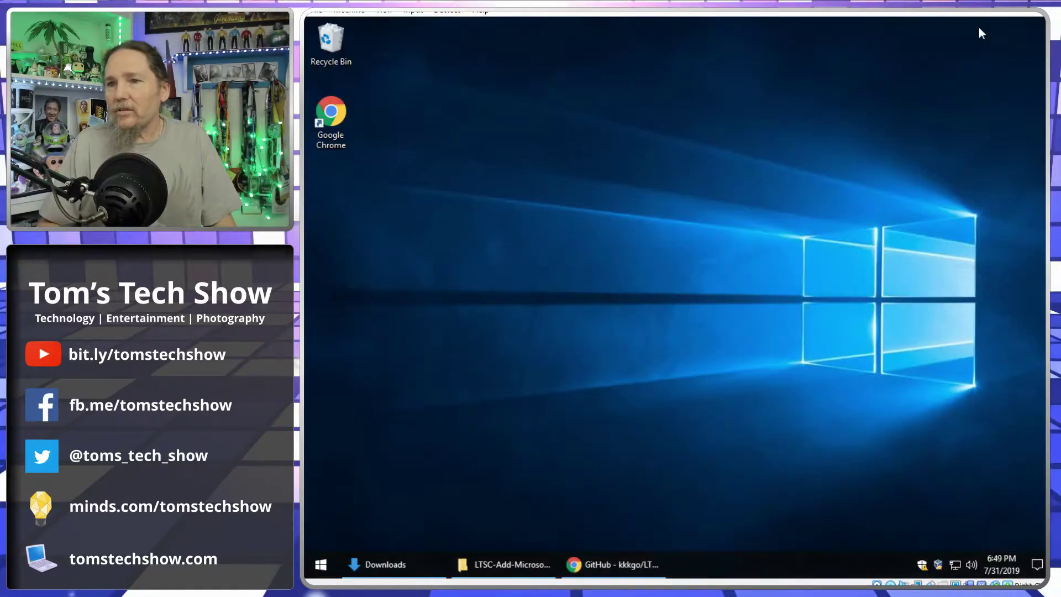
pyautogui.click(324, 559)
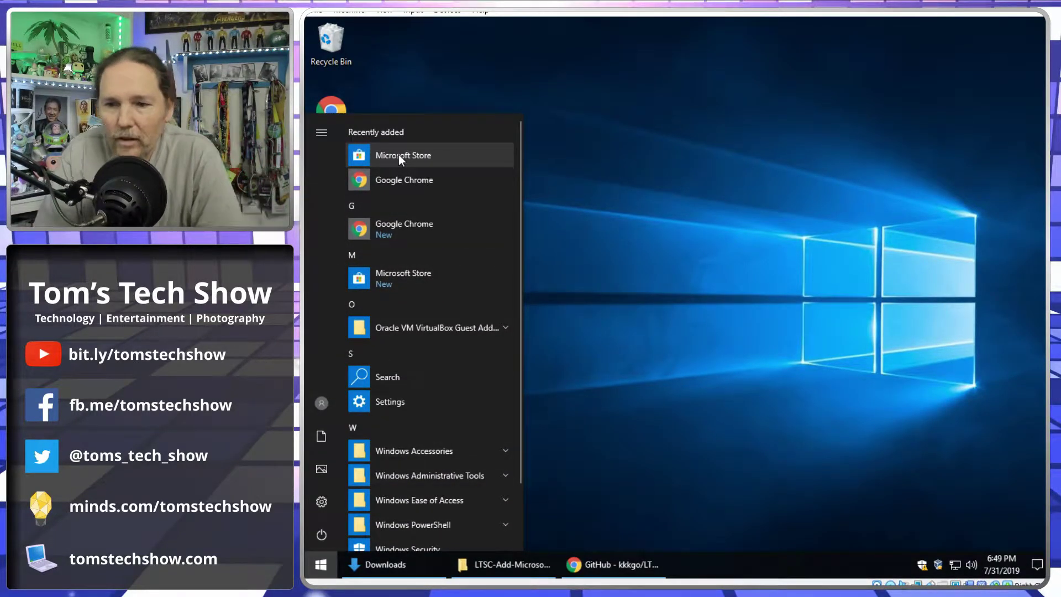
pyautogui.scroll(-2, 449, 337)
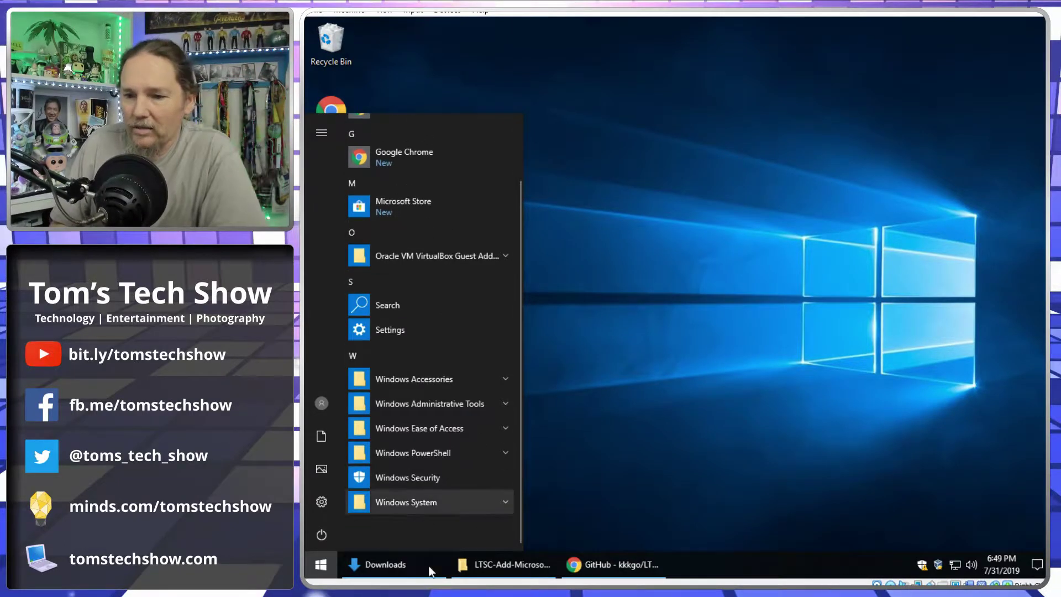
pyautogui.scroll(2, 399, 483)
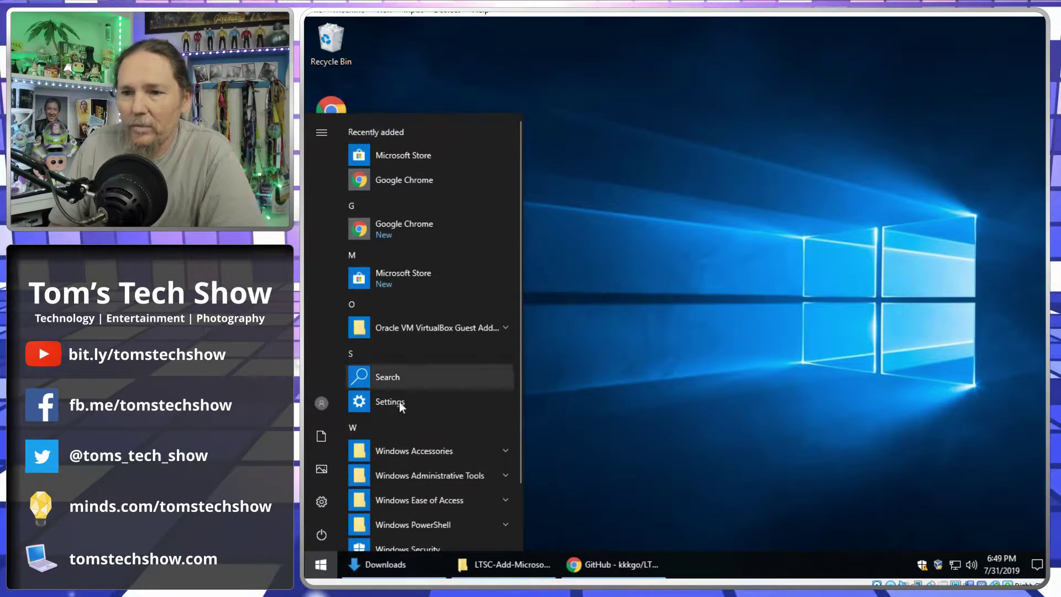
pyautogui.click(388, 279)
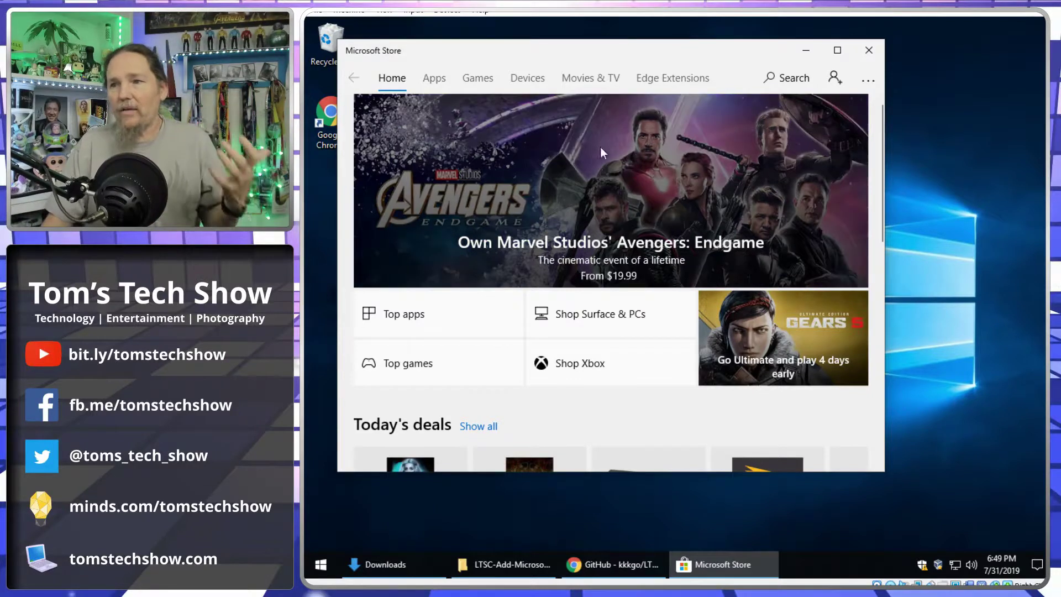
# Maximize the Store, search for OneNote, and open the OneNote product page
pyautogui.moveTo(668, 52); pyautogui.dragTo(733, 60)
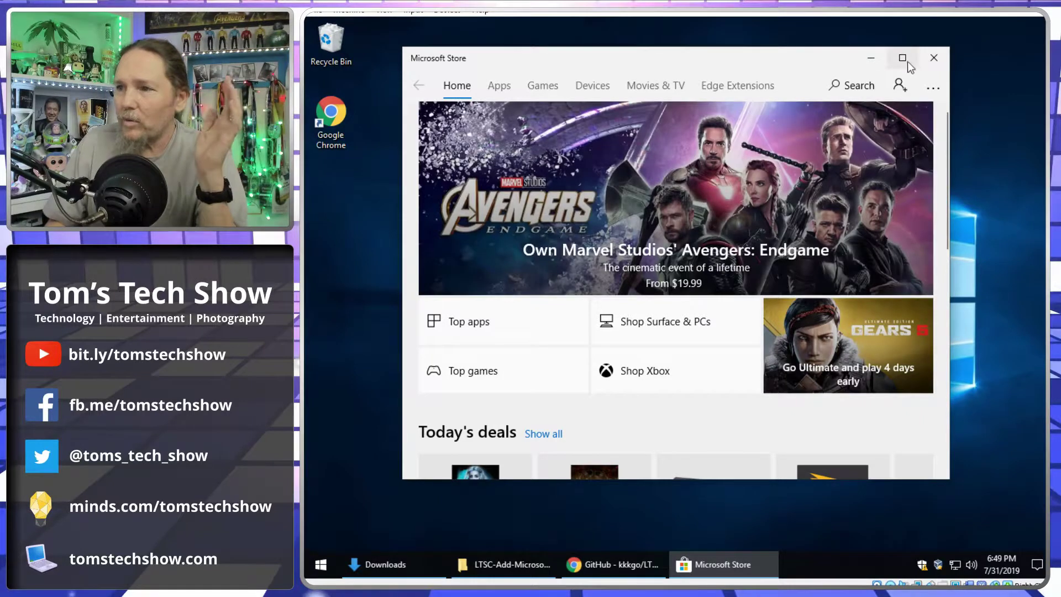
pyautogui.click(902, 58)
pyautogui.click(907, 56)
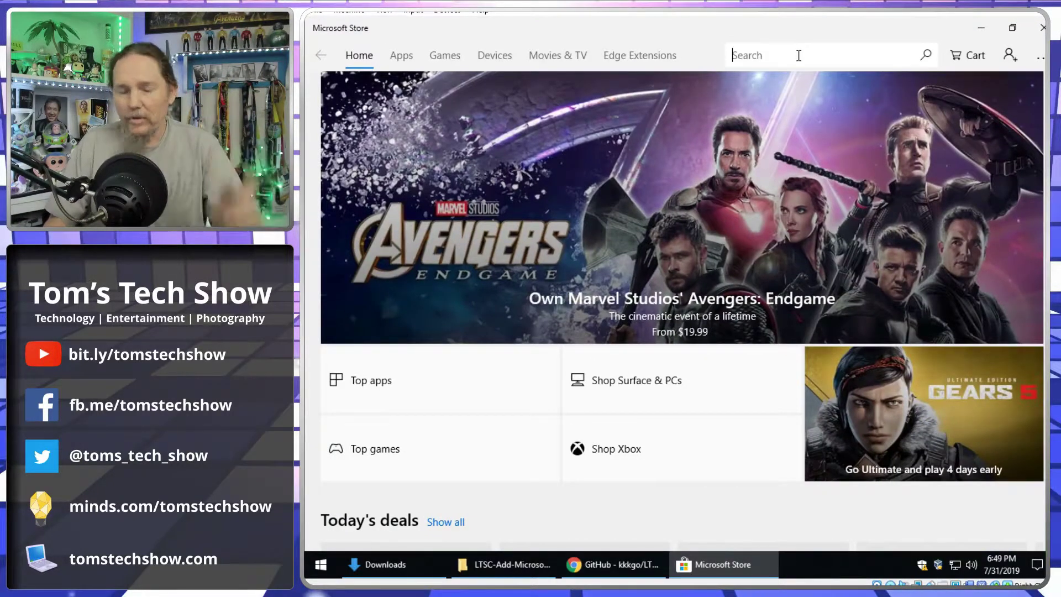
pyautogui.write('OneNote')
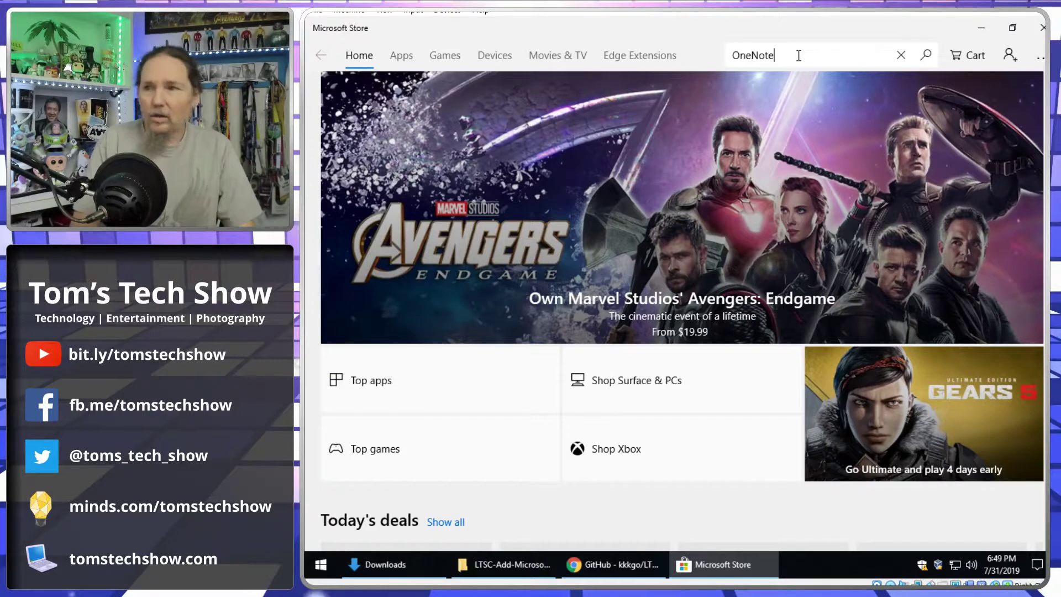
pyautogui.press('Return')
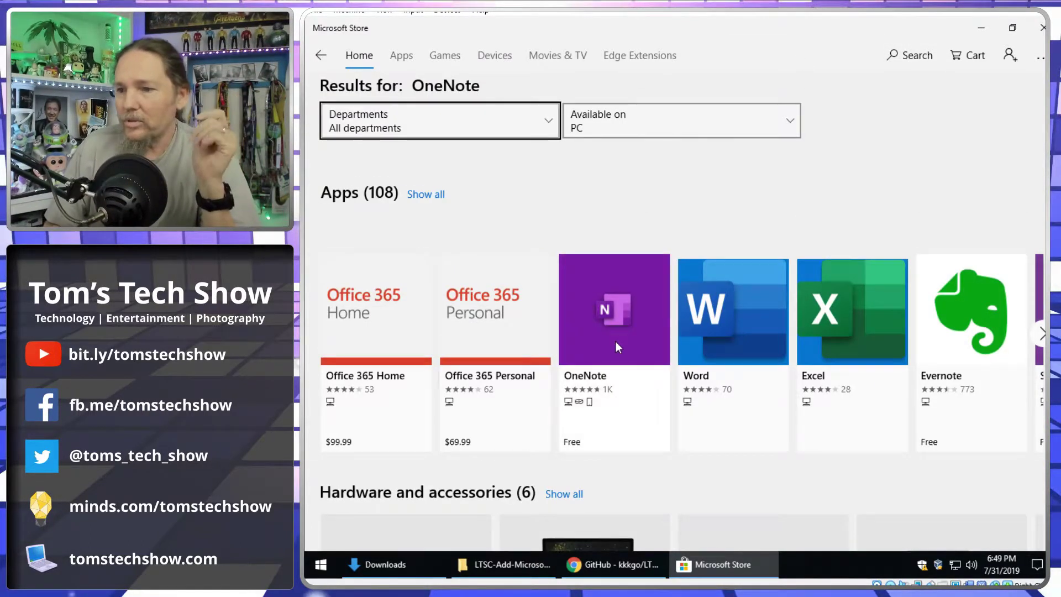
pyautogui.click(616, 341)
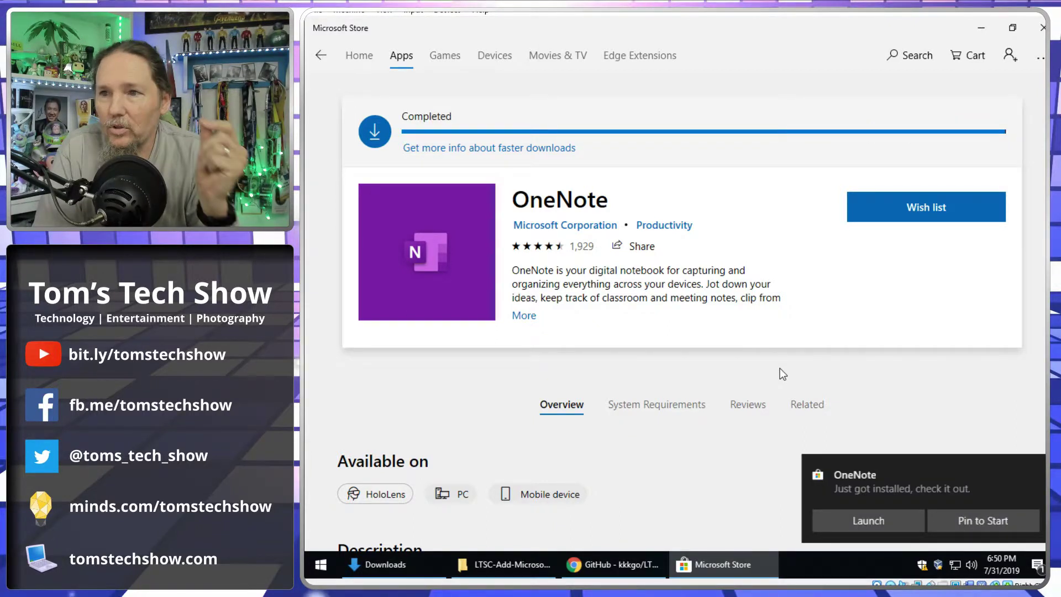
pyautogui.click(968, 525)
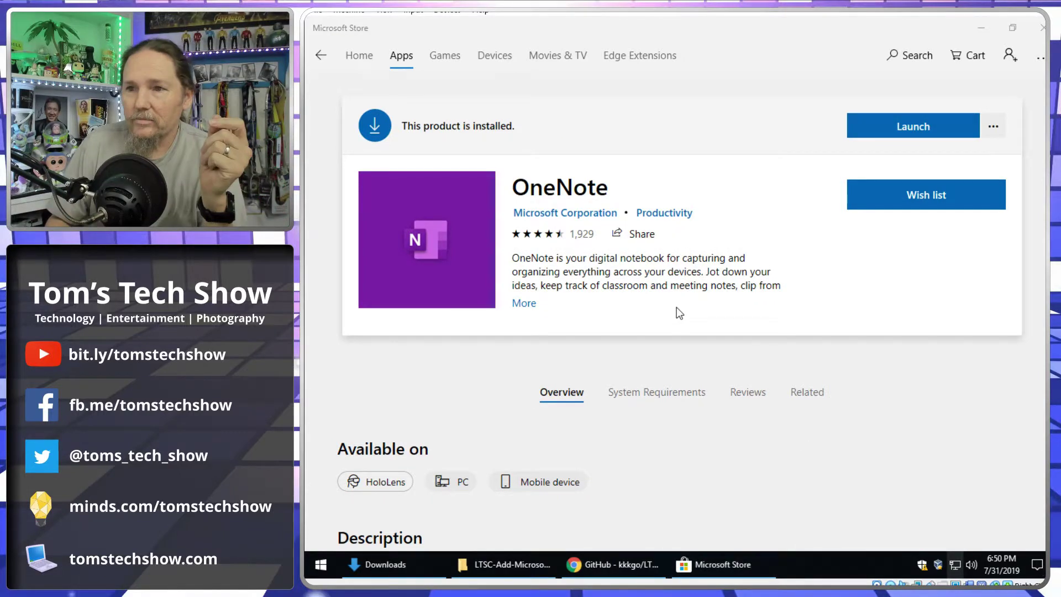
pyautogui.click(982, 28)
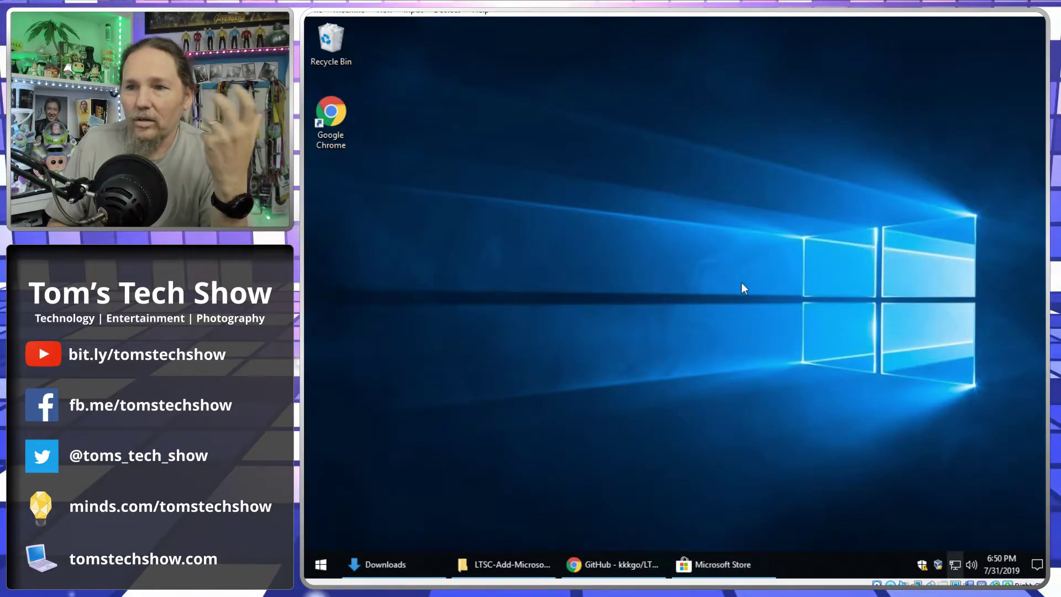
pyautogui.click(327, 559)
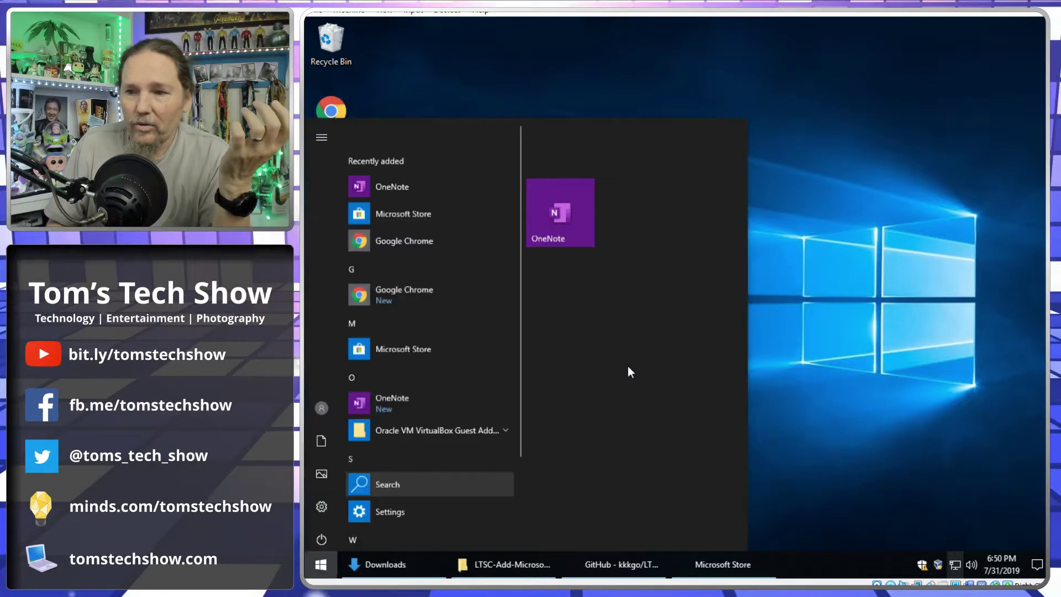
pyautogui.click(569, 187)
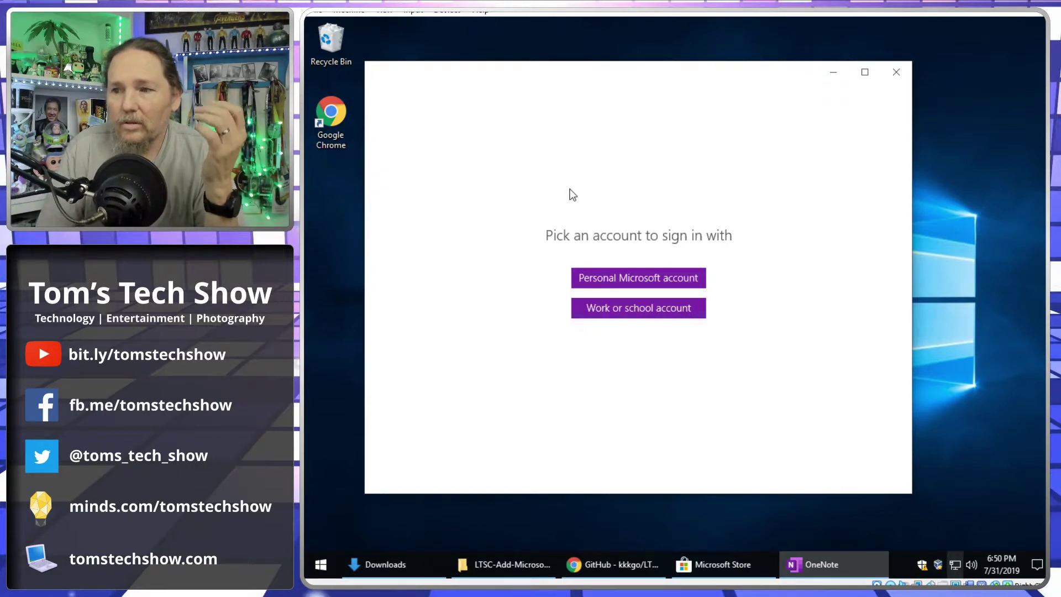
pyautogui.click(636, 278)
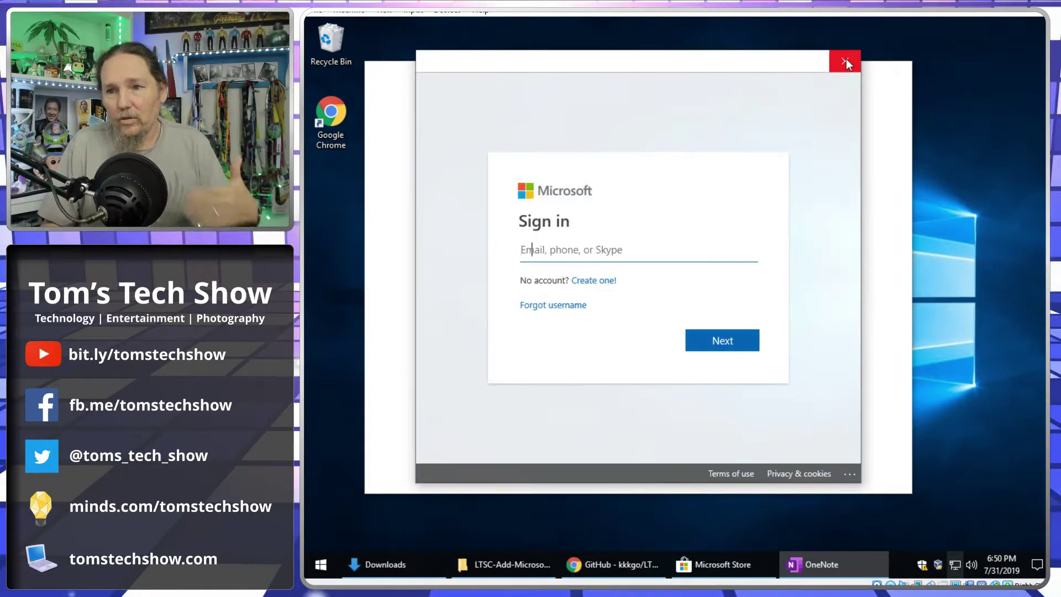
pyautogui.click(846, 61)
pyautogui.click(895, 73)
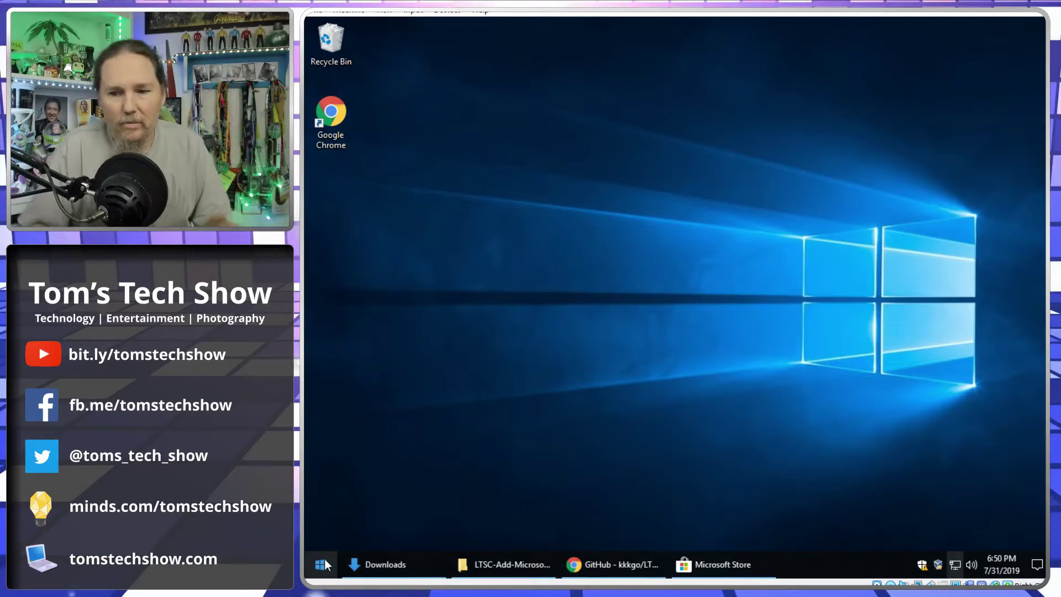
pyautogui.click(719, 567)
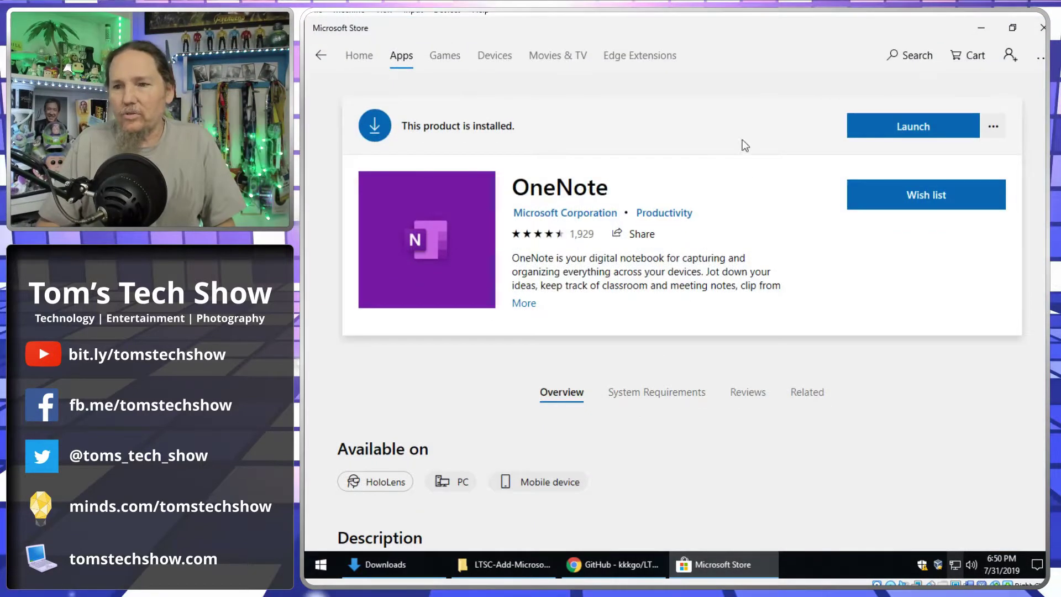
# Scroll through the OneNote page, then go to the Store's Home and Apps sections
pyautogui.scroll(-2, 638, 301)
pyautogui.scroll(2, 564, 77)
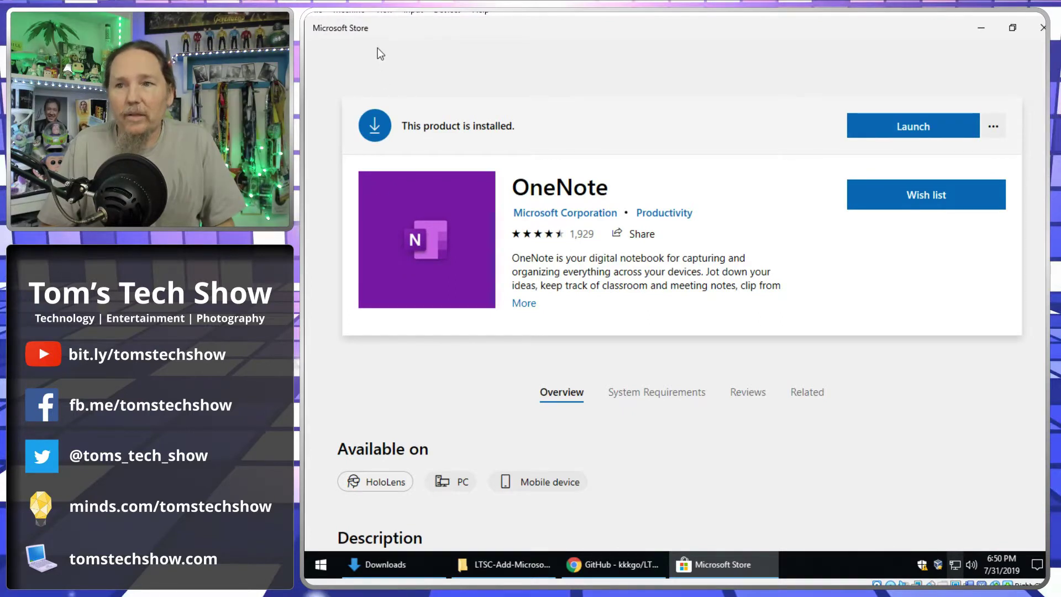
pyautogui.scroll(-5, 708, 310)
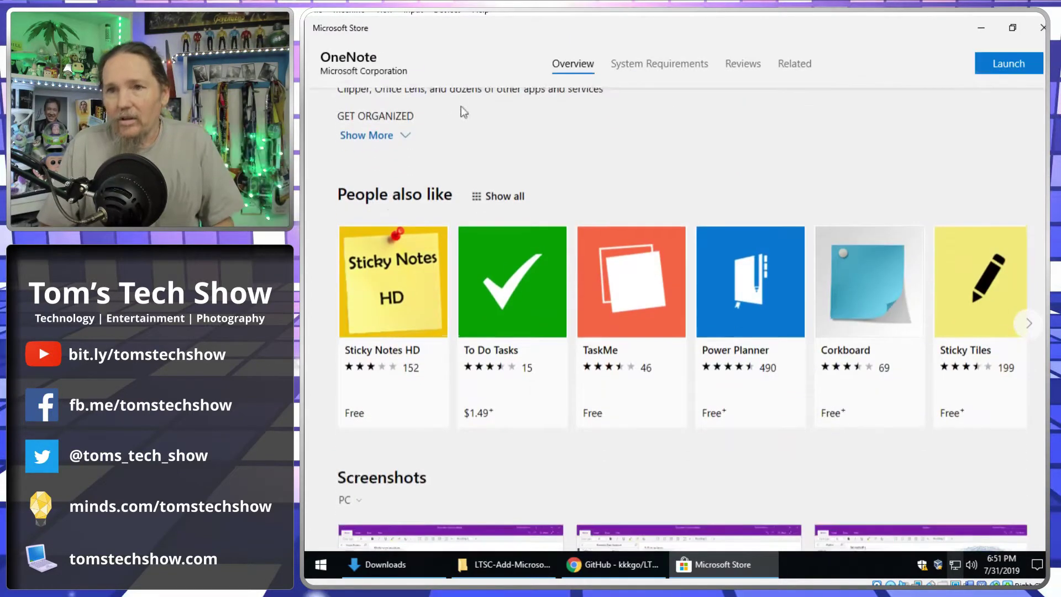
pyautogui.scroll(-2, 525, 247)
pyautogui.scroll(-3, 525, 247)
pyautogui.scroll(10, 525, 247)
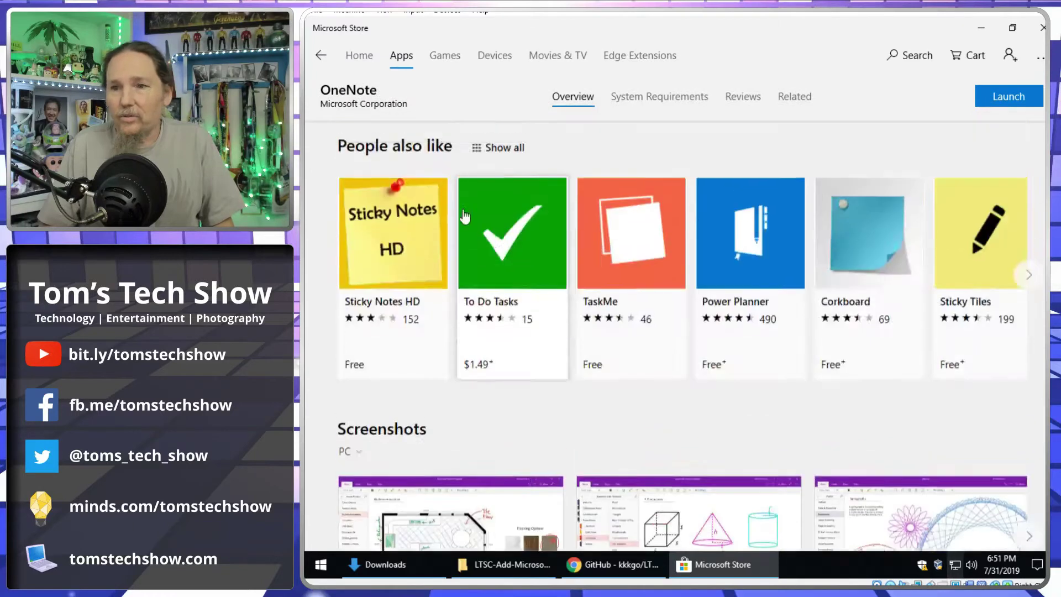
pyautogui.click(363, 57)
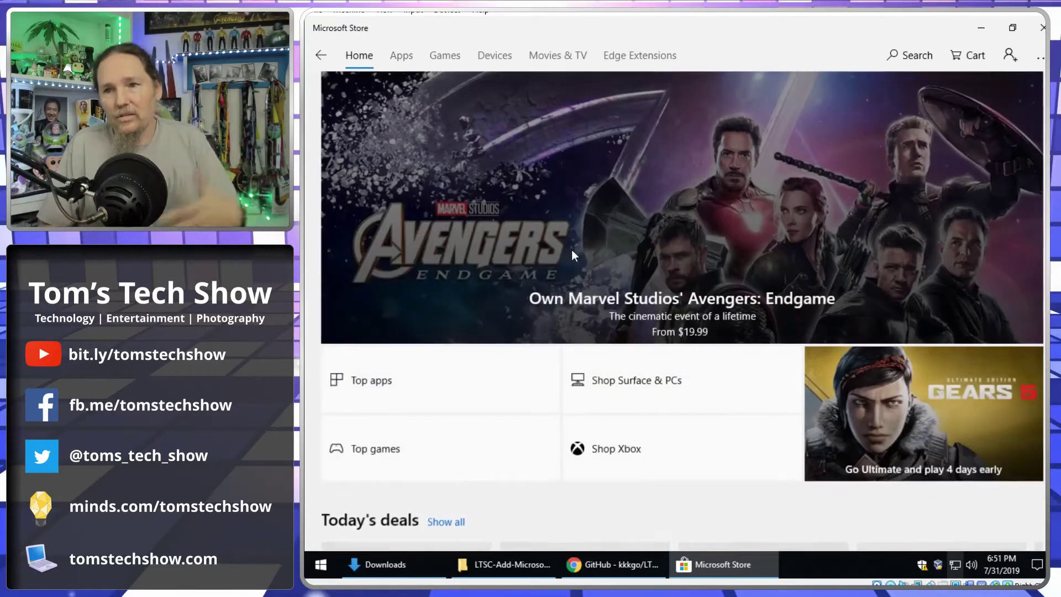
pyautogui.click(400, 56)
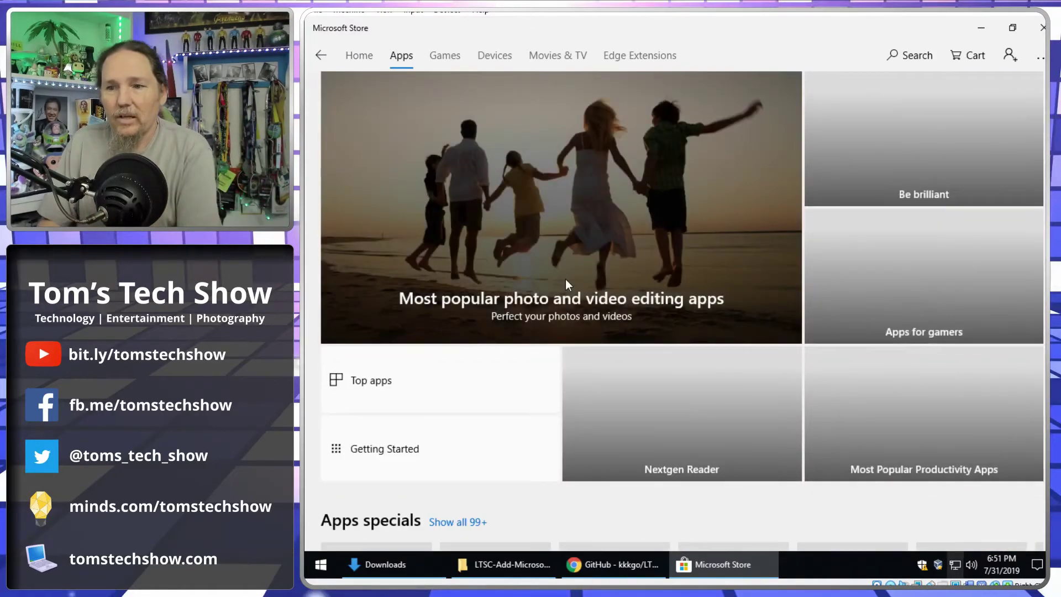
# Open the full Top free apps list and scroll through entries like iTunes, Netflix and Spotify
pyautogui.scroll(-5, 694, 354)
pyautogui.scroll(-10, 698, 357)
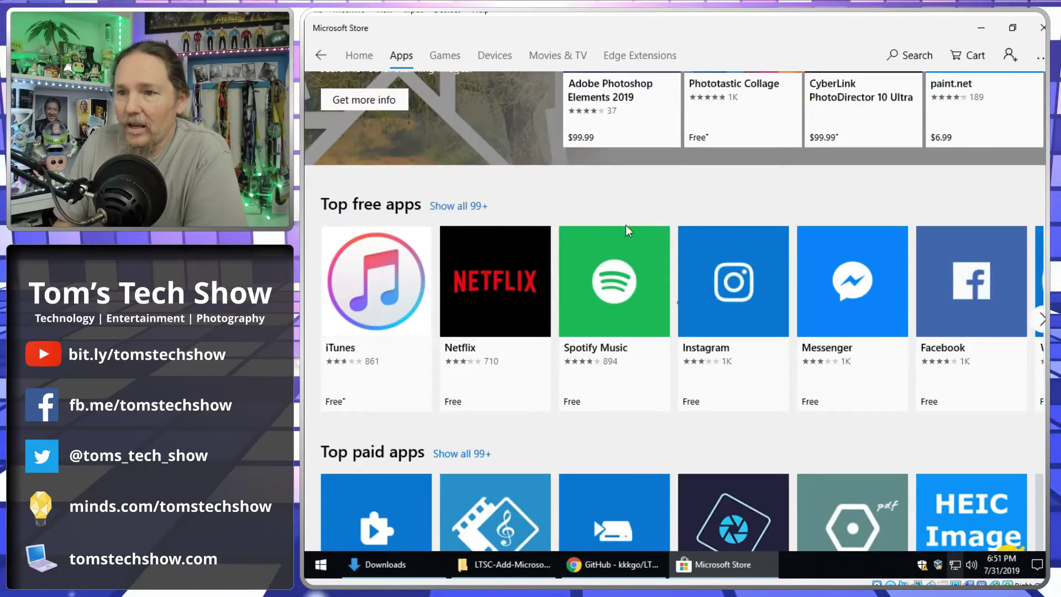
pyautogui.click(458, 205)
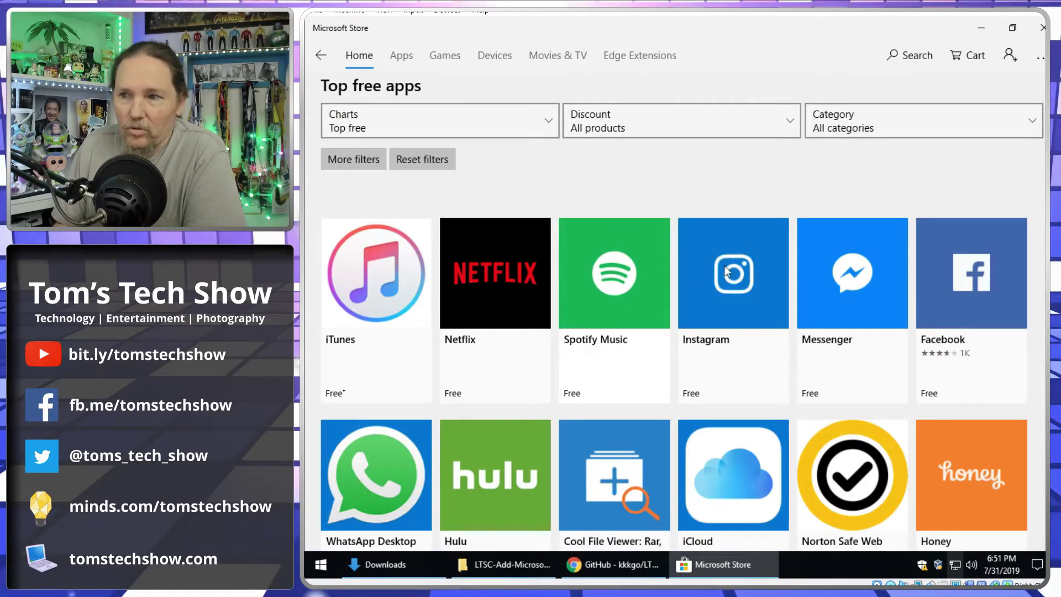
pyautogui.scroll(-2, 935, 276)
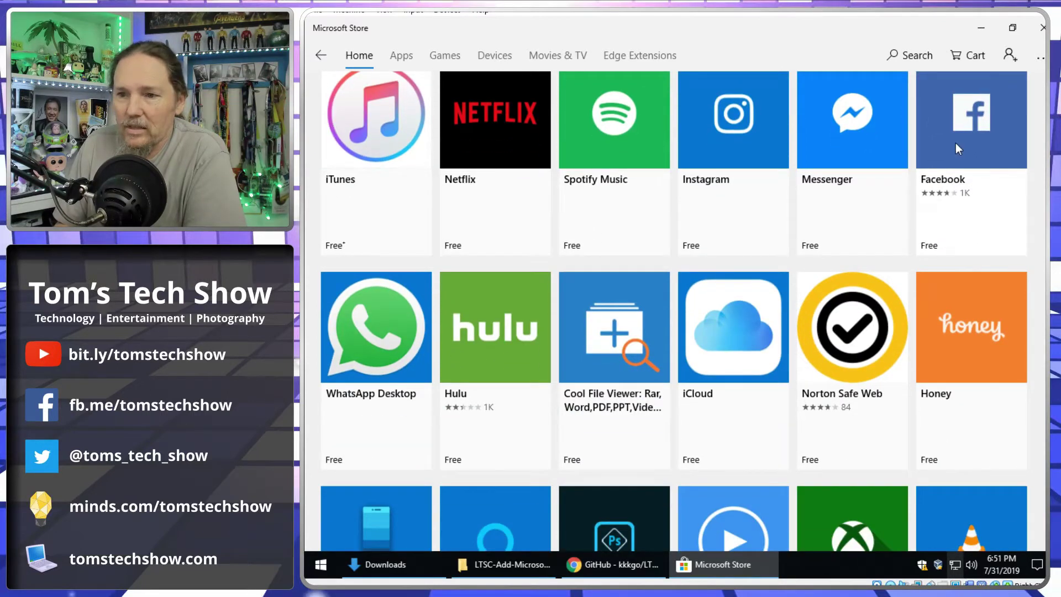
pyautogui.scroll(-3, 578, 282)
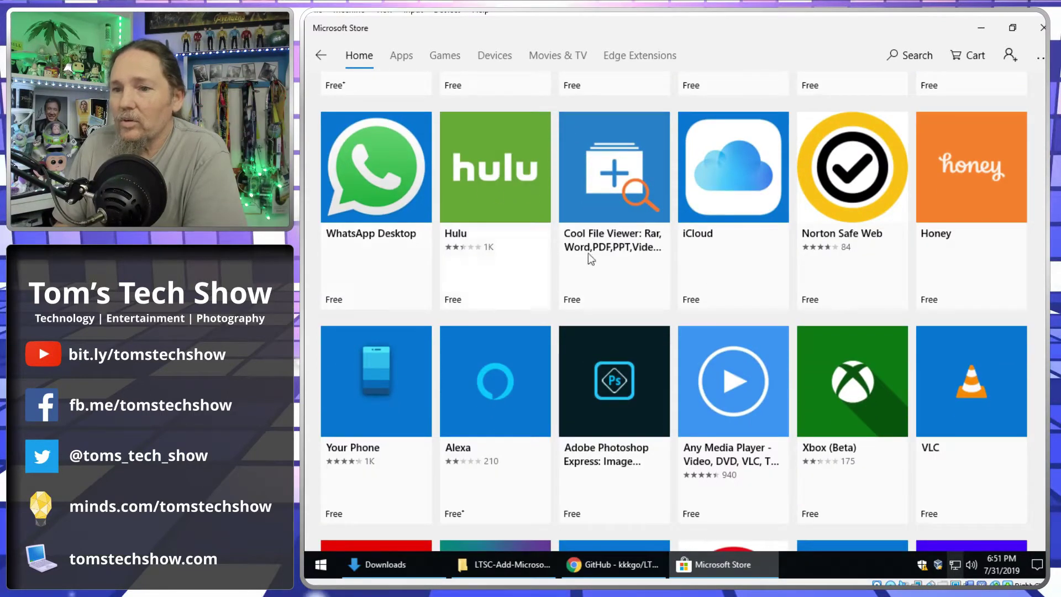
pyautogui.scroll(-1, 588, 253)
pyautogui.scroll(5, 716, 272)
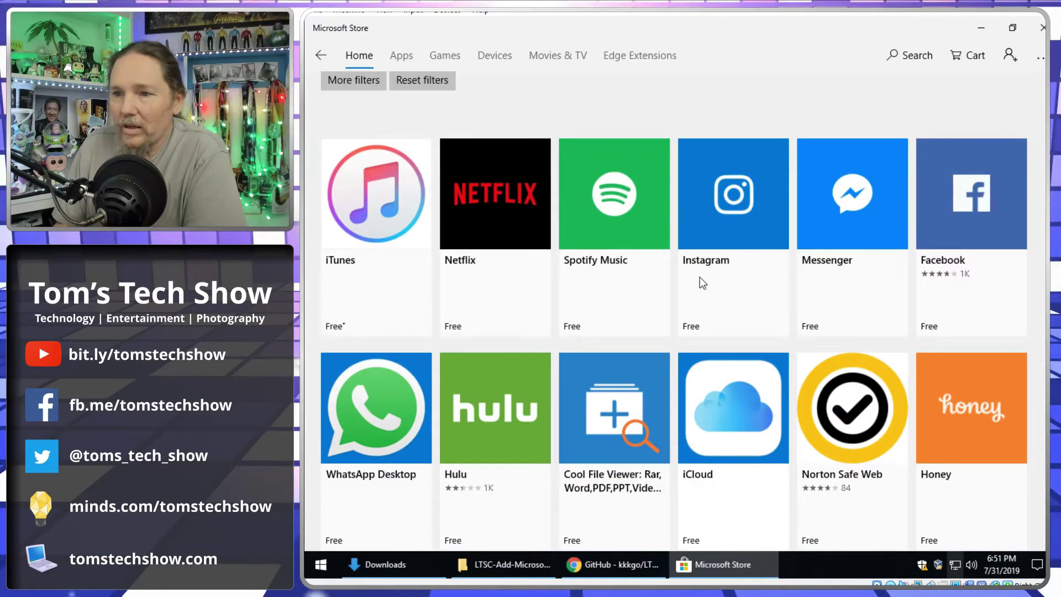
pyautogui.scroll(2, 730, 115)
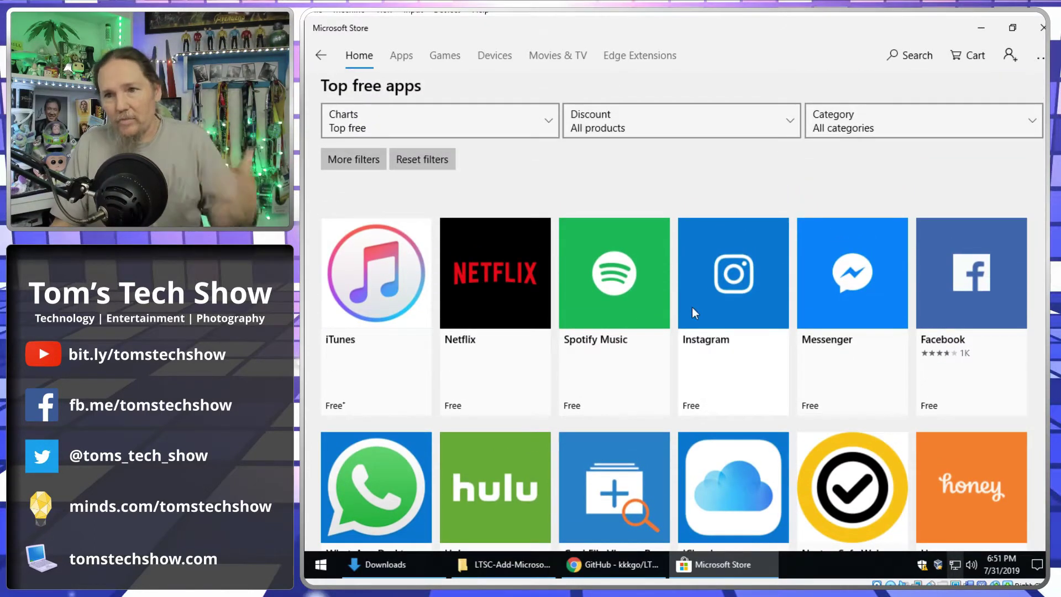